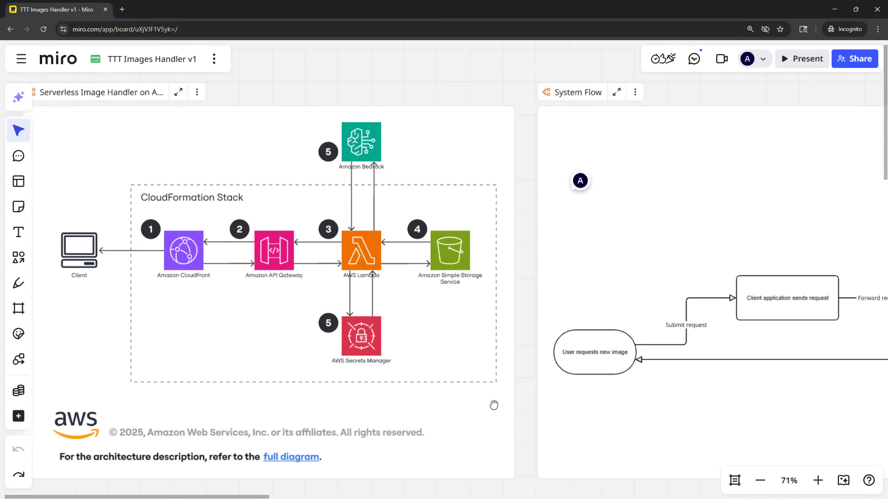
{"action": "left_click_drag", "start_coordinate": [493, 404], "coordinate": [665, 80]}
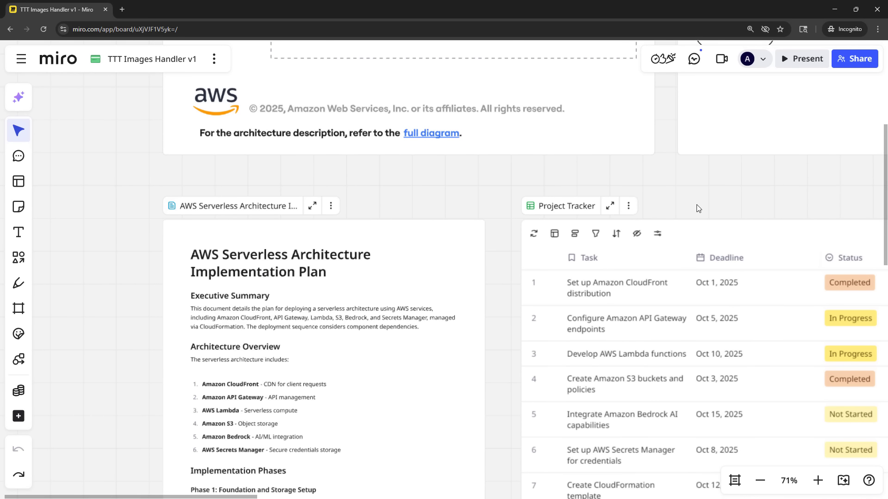
{"action": "left_click_drag", "start_coordinate": [699, 208], "coordinate": [319, 152]}
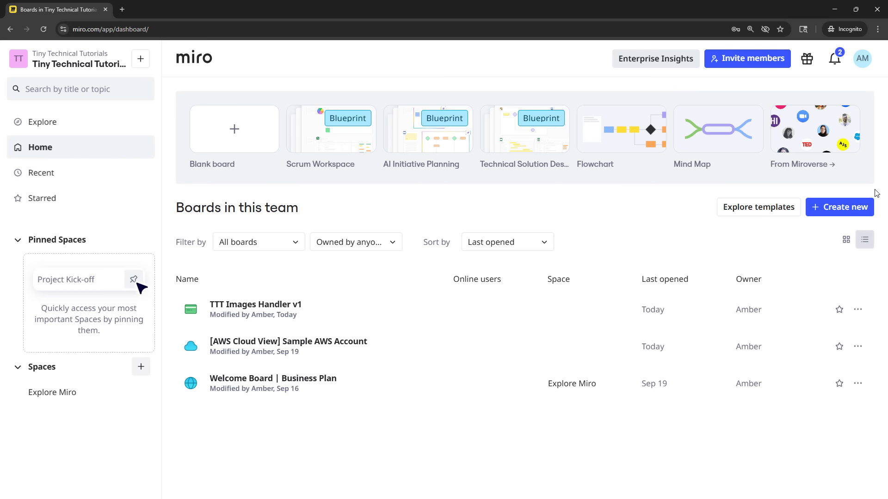
Create a new board and search its template library for "cloud"
{"action": "left_click", "coordinate": [839, 207]}
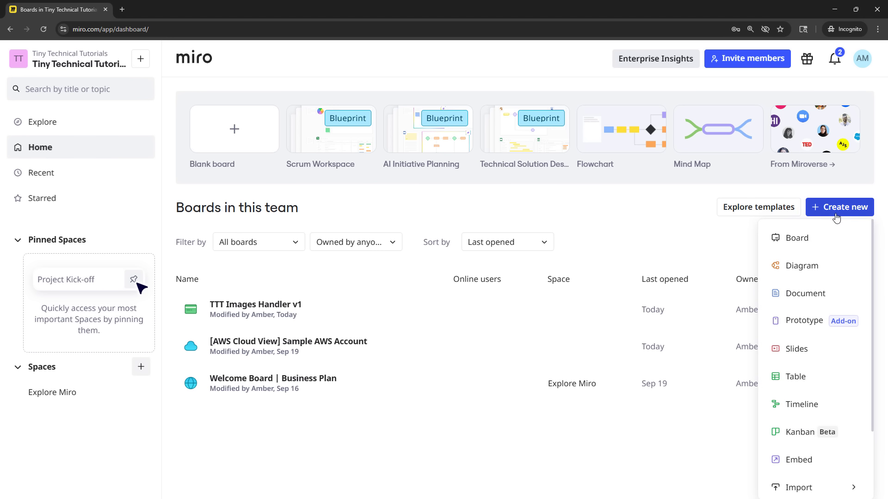
{"action": "left_click", "coordinate": [806, 238]}
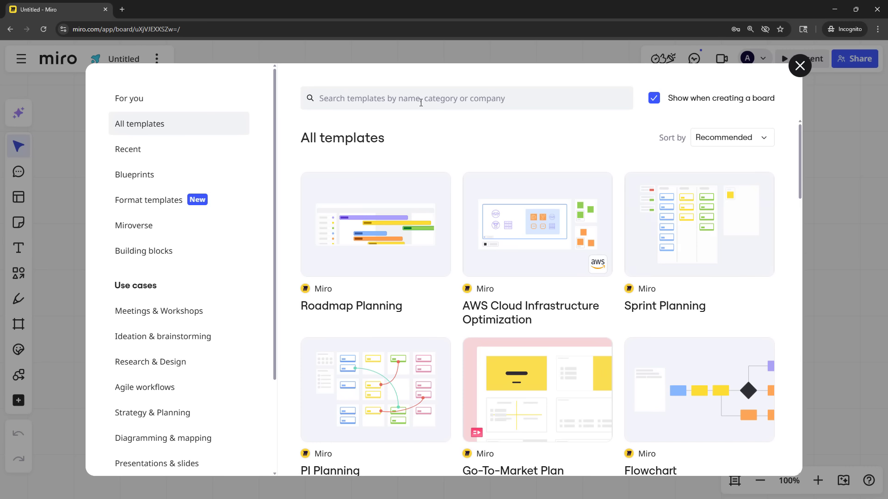
{"action": "left_click", "coordinate": [352, 99]}
{"action": "left_click", "coordinate": [351, 100]}
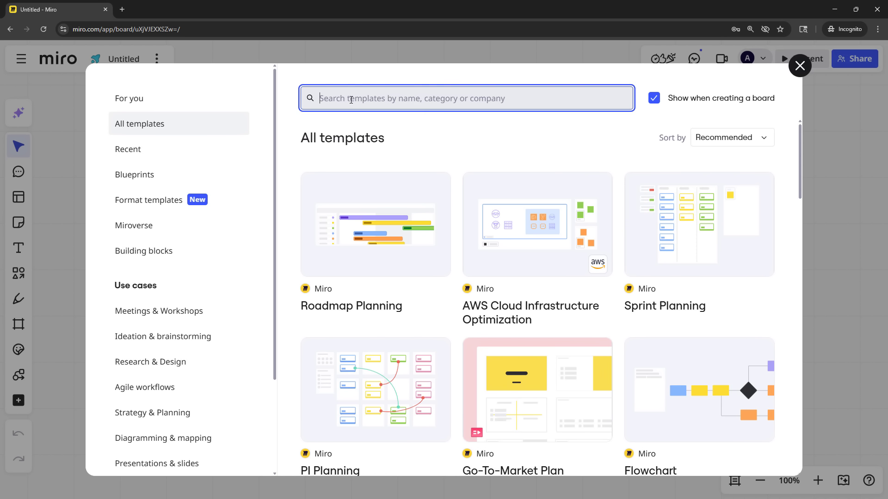
{"action": "type", "text": "cloud"}
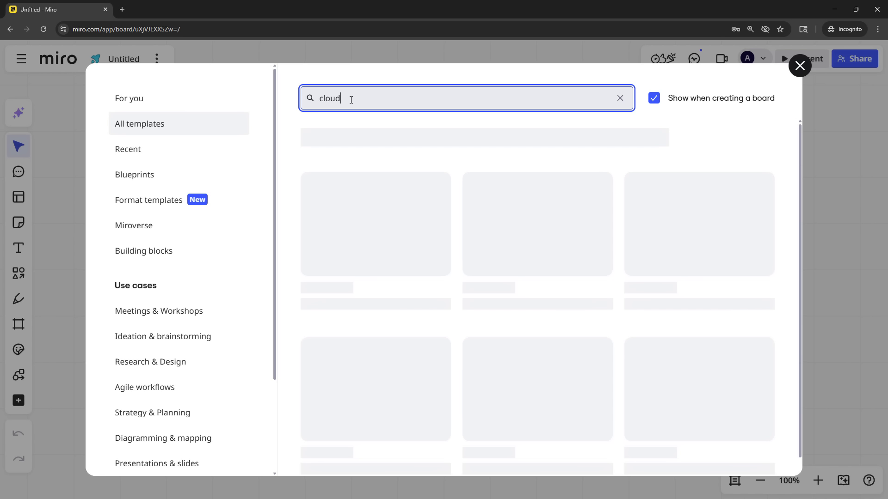
{"action": "left_click_drag", "start_coordinate": [801, 166], "coordinate": [787, 284]}
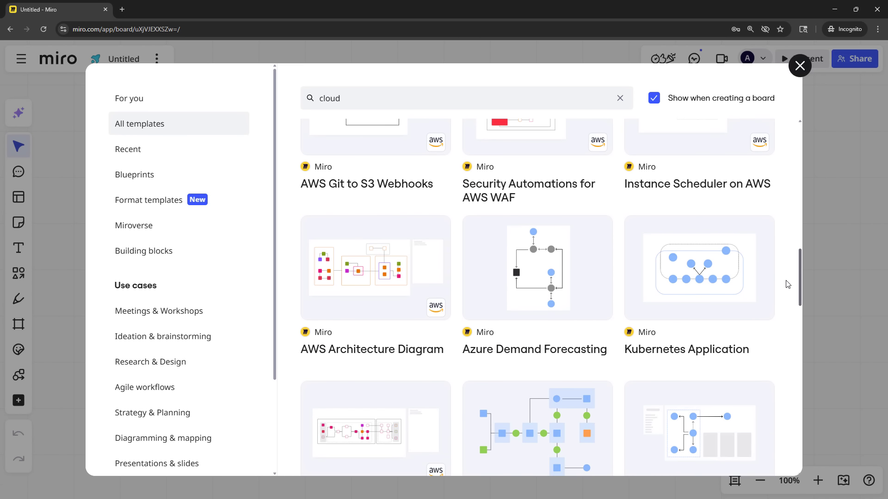
Search the templates for "aws" and add the Serverless Image Handler on AWS template to the board after previewing it
{"action": "triple_click", "coordinate": [372, 98]}
{"action": "type", "text": "aws"}
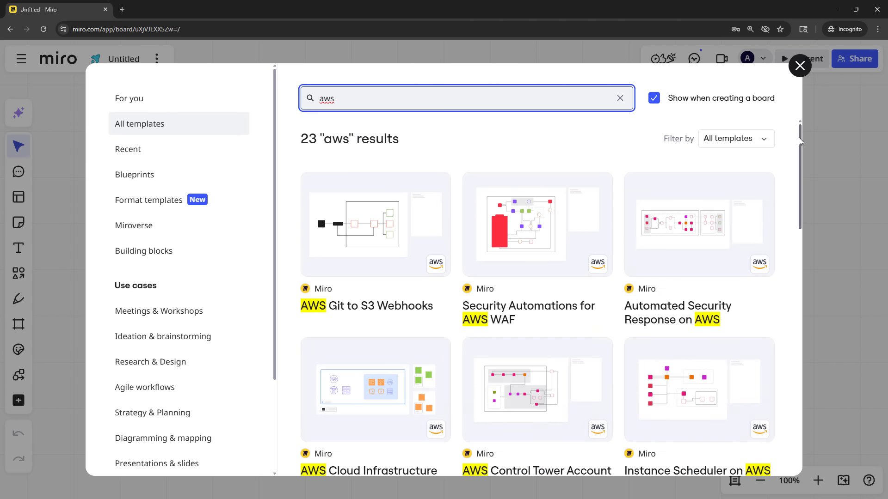
{"action": "left_click_drag", "start_coordinate": [799, 139], "coordinate": [803, 242]}
{"action": "mouse_move", "coordinate": [405, 290]}
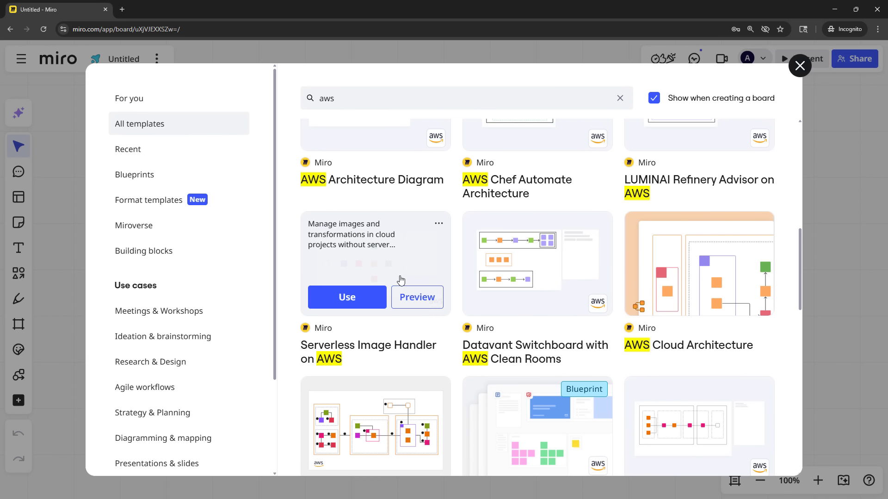
{"action": "left_click", "coordinate": [416, 300]}
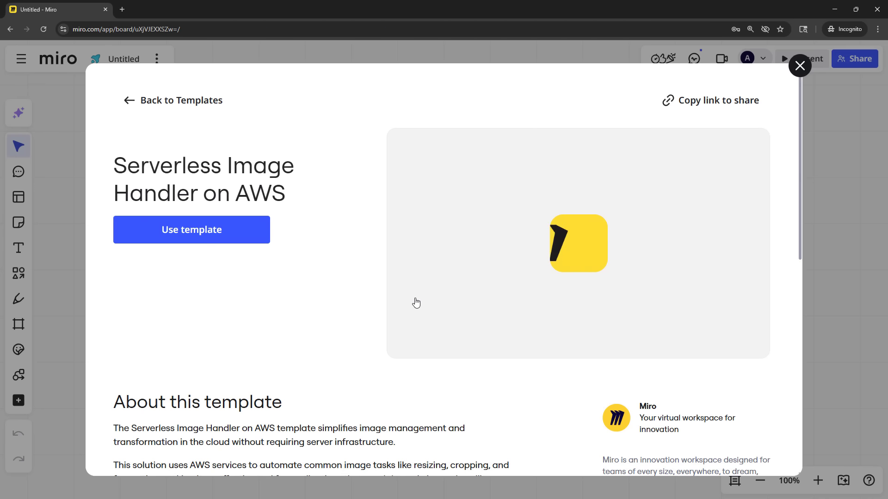
{"action": "scroll", "coordinate": [353, 341], "scroll_direction": "down", "scroll_amount": 5}
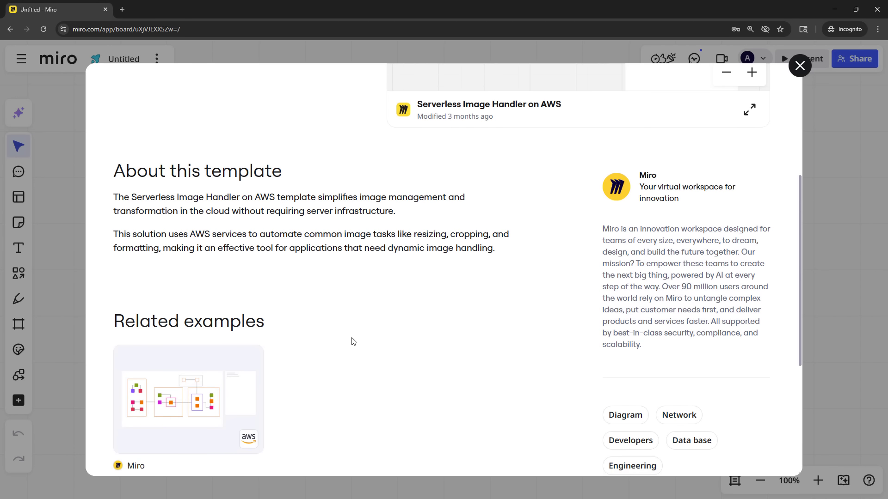
{"action": "scroll", "coordinate": [352, 341], "scroll_direction": "up", "scroll_amount": 5}
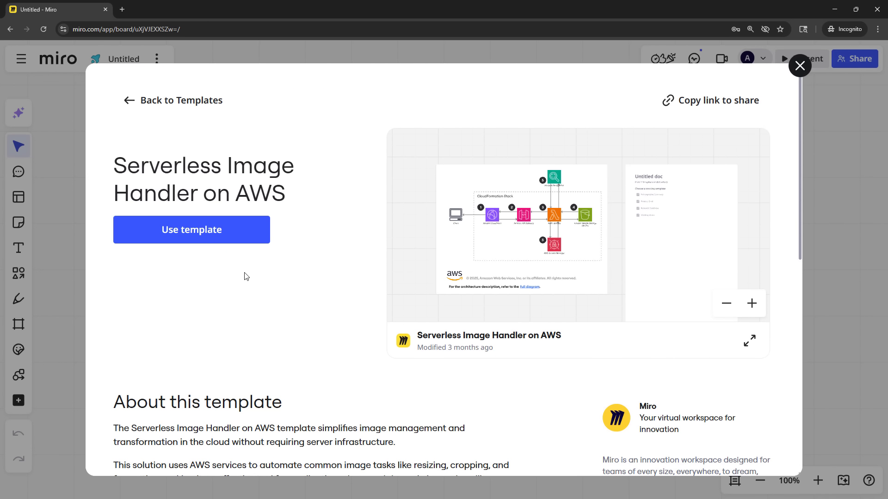
{"action": "left_click", "coordinate": [185, 236]}
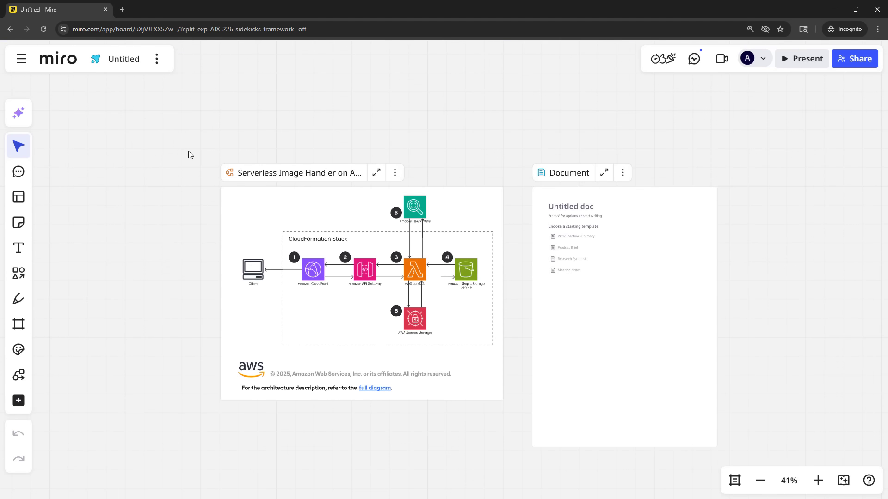
Rename the board as "TTT Image Handler"
{"action": "left_click", "coordinate": [112, 63]}
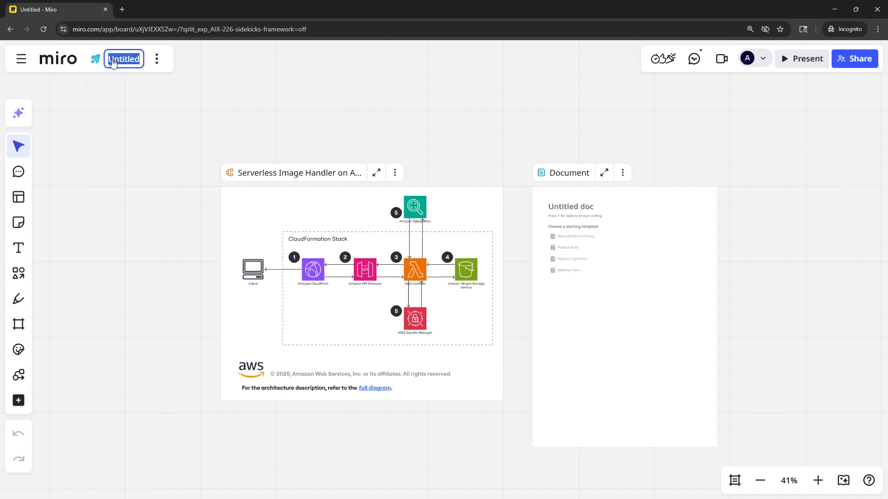
{"action": "type", "text": "TTT Image Handler"}
{"action": "key", "text": "Return"}
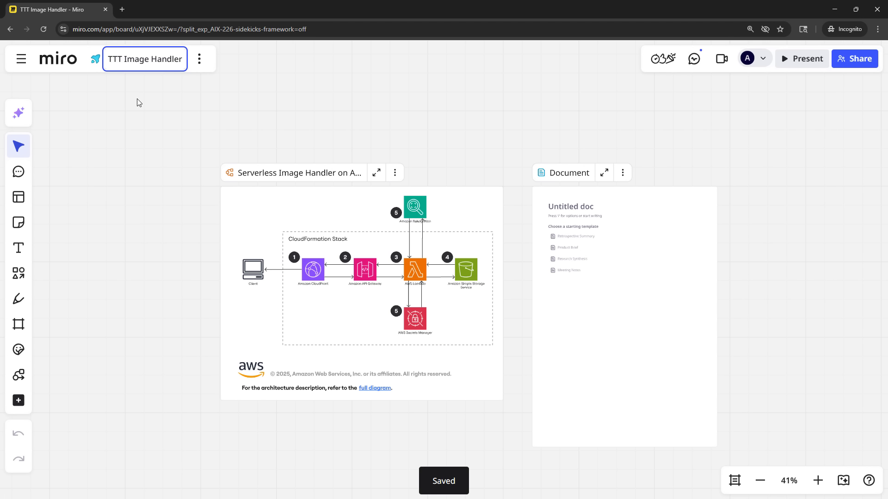
Search the full diagramming shape library for "aws" and browse the AWS shapes
{"action": "scroll", "coordinate": [181, 223], "scroll_direction": "up", "scroll_amount": 4}
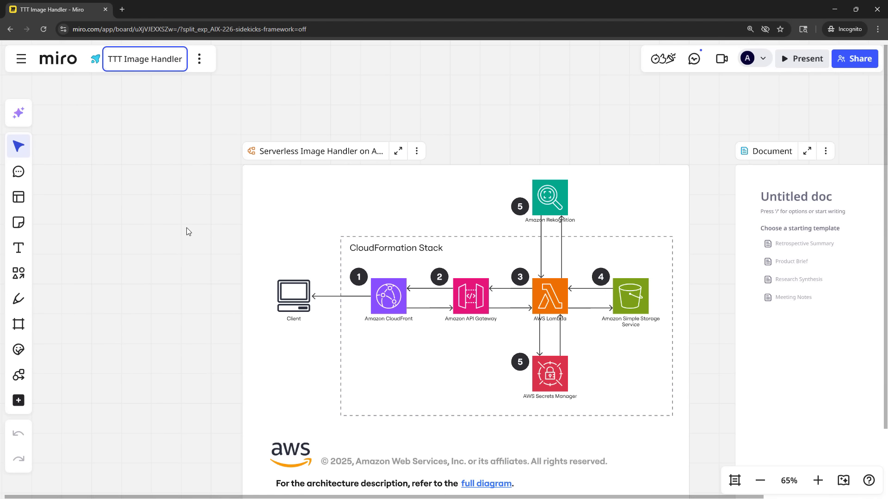
{"action": "left_click_drag", "start_coordinate": [207, 268], "coordinate": [156, 214]}
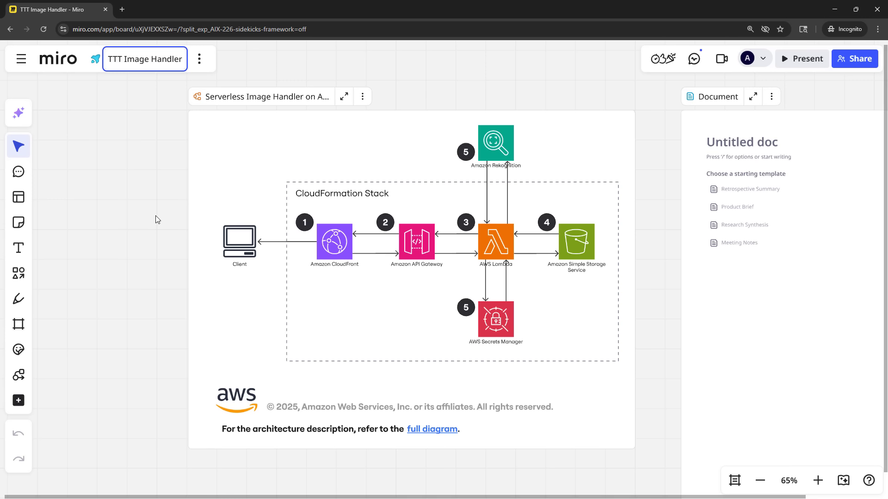
{"action": "left_click", "coordinate": [23, 275]}
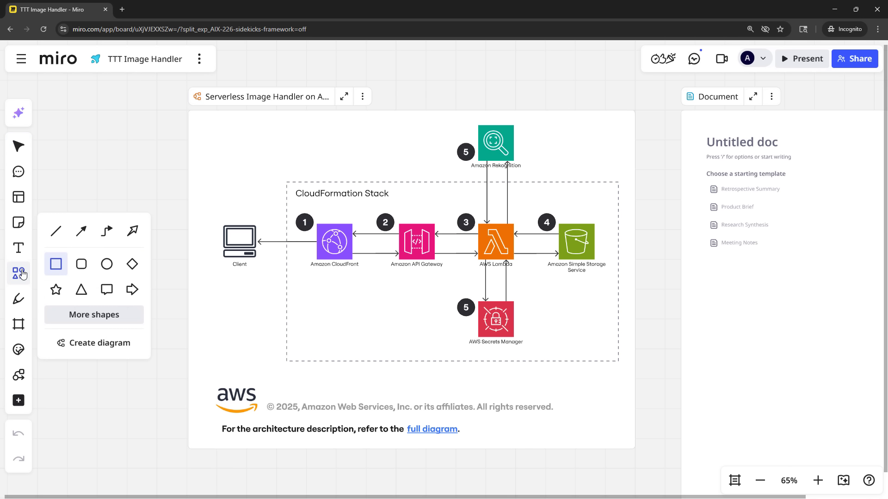
{"action": "left_click", "coordinate": [94, 315]}
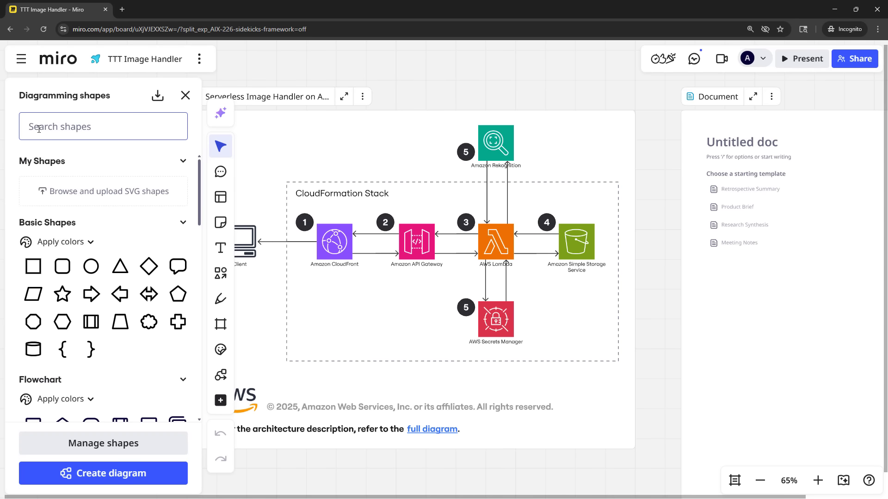
{"action": "type", "text": "aws"}
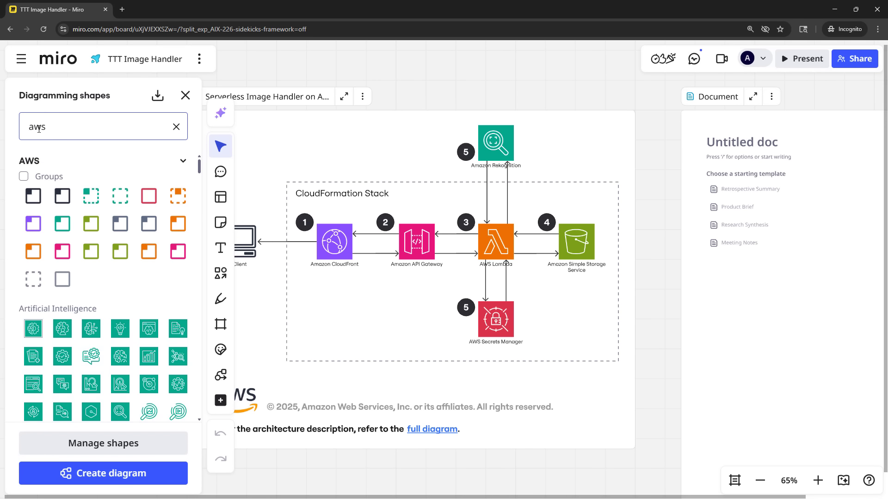
{"action": "left_click_drag", "start_coordinate": [199, 167], "coordinate": [195, 284]}
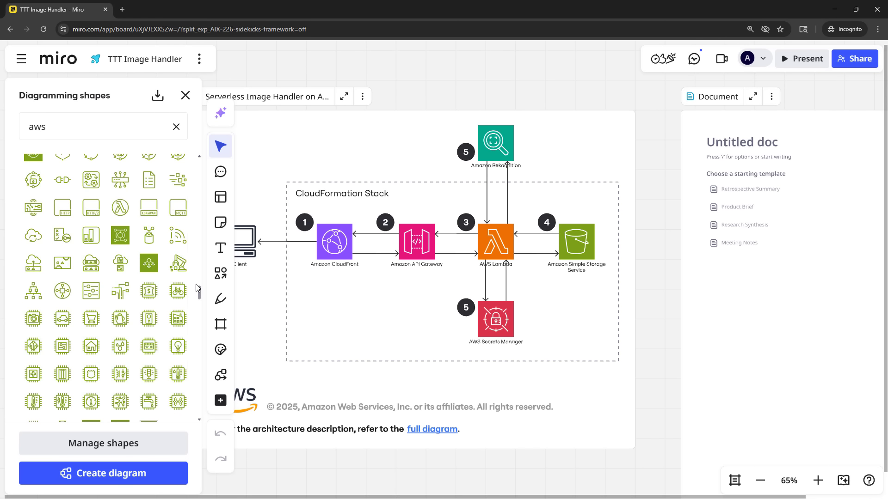
{"action": "left_click_drag", "start_coordinate": [200, 235], "coordinate": [199, 162]}
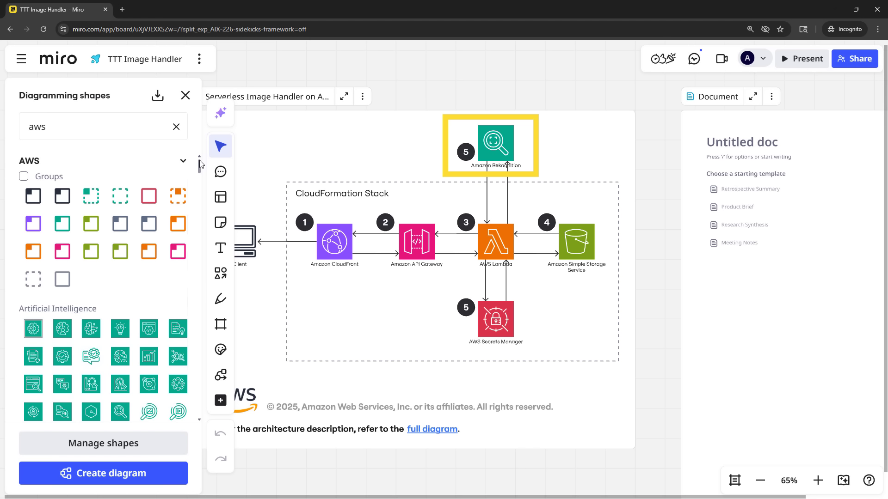
Search the diagramming shapes for "bedrock" and place the Amazon Bedrock shape beside the Amazon Rekognition icon
{"action": "left_click_drag", "start_coordinate": [76, 132], "coordinate": [3, 137]}
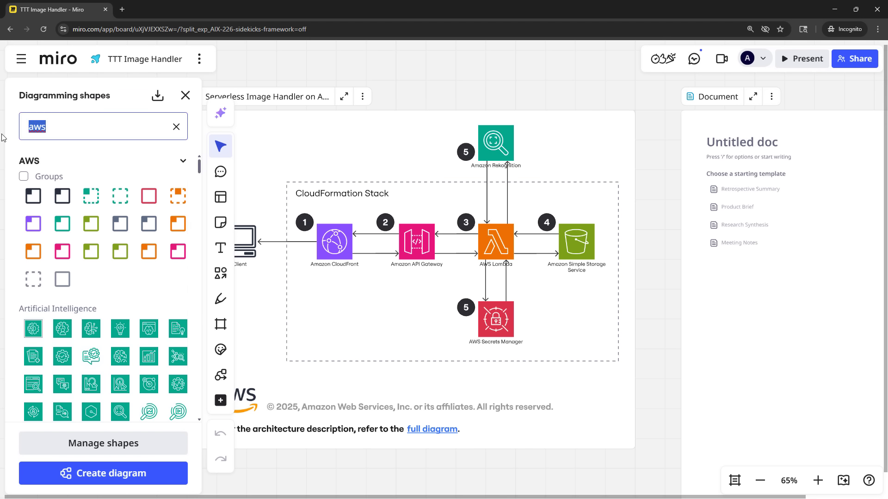
{"action": "type", "text": "bedrock"}
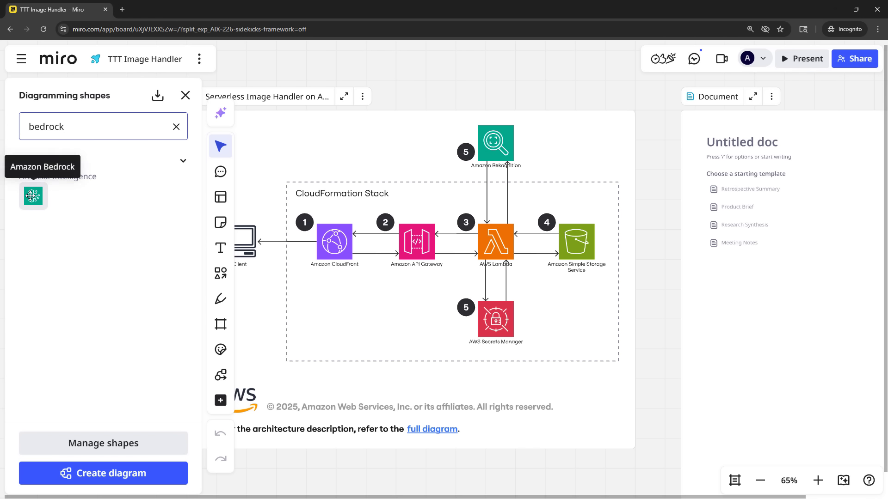
{"action": "left_click_drag", "start_coordinate": [358, 138], "coordinate": [546, 143]}
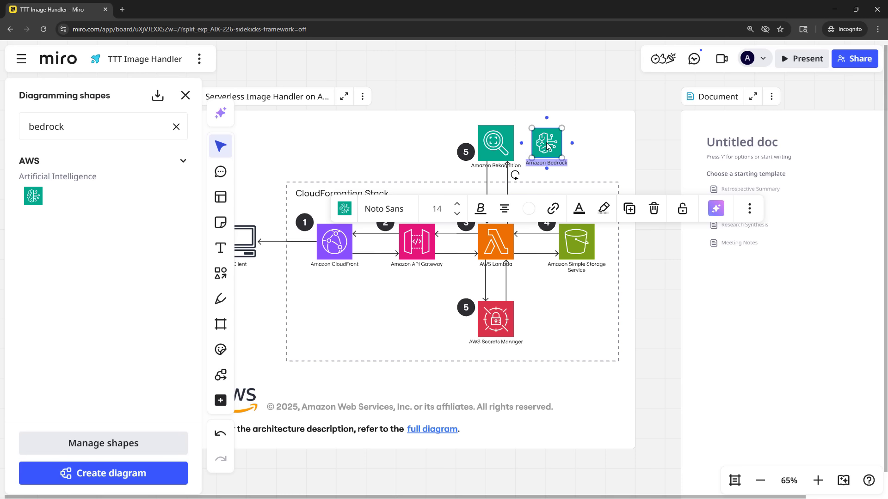
{"action": "left_click", "coordinate": [495, 145]}
{"action": "mouse_move", "coordinate": [500, 146]}
{"action": "left_mouse_down"}
{"action": "mouse_move", "coordinate": [441, 127]}
{"action": "mouse_move", "coordinate": [427, 137]}
{"action": "mouse_move", "coordinate": [490, 137]}
{"action": "mouse_move", "coordinate": [543, 158]}
{"action": "mouse_move", "coordinate": [494, 148]}
{"action": "left_mouse_up"}
{"action": "left_click", "coordinate": [505, 156]}
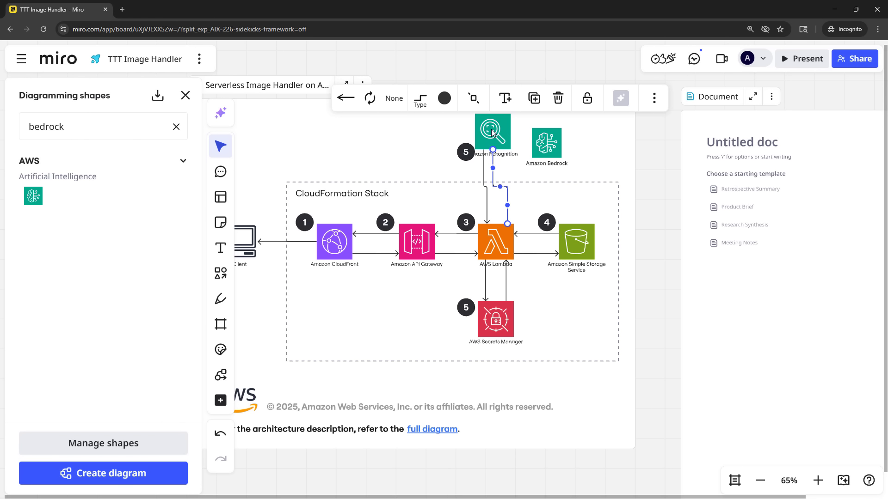
{"action": "key", "text": "ctrl+z"}
{"action": "key", "text": "ctrl+z"}
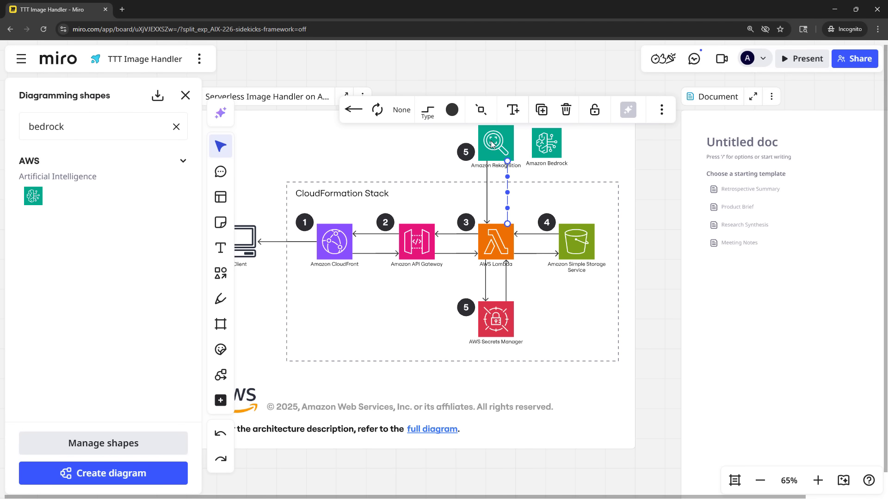
Swap the Amazon Rekognition shape above the CloudFormation Stack for Amazon Bedrock, searching for "bedrock" and keeping its connectors
{"action": "left_click", "coordinate": [492, 147]}
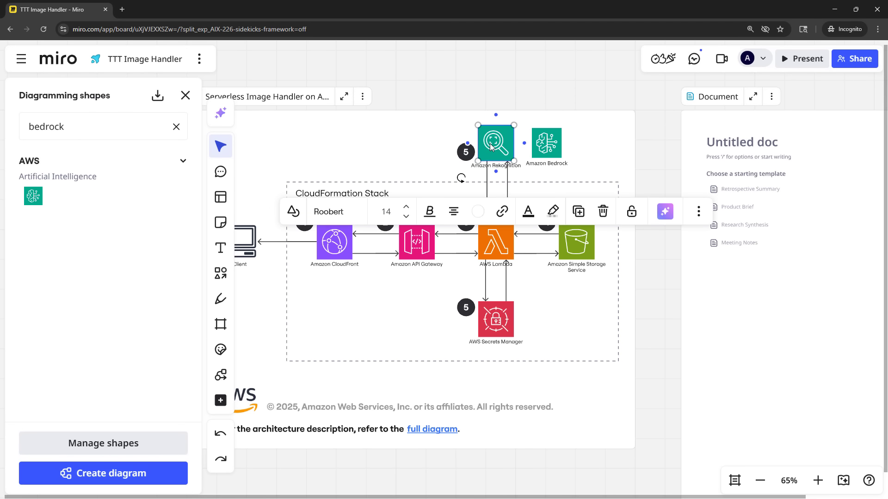
{"action": "left_click", "coordinate": [295, 213]}
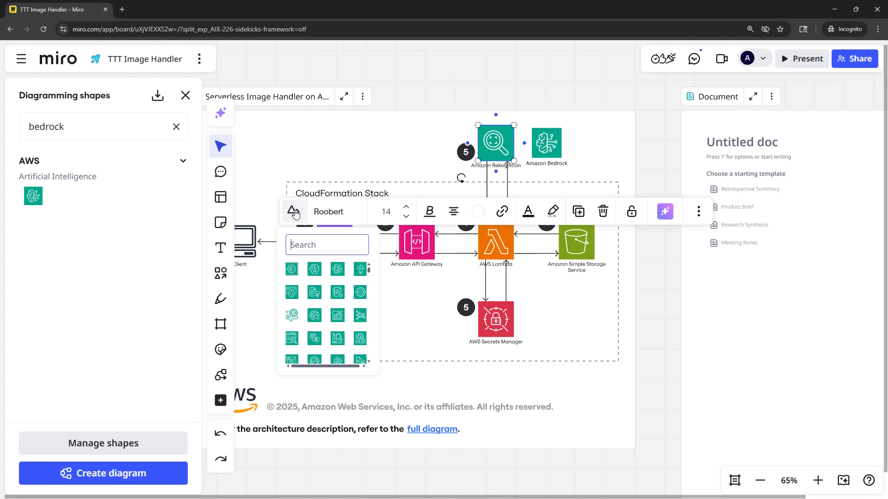
{"action": "type", "text": "bedrock"}
{"action": "left_click", "coordinate": [328, 270]}
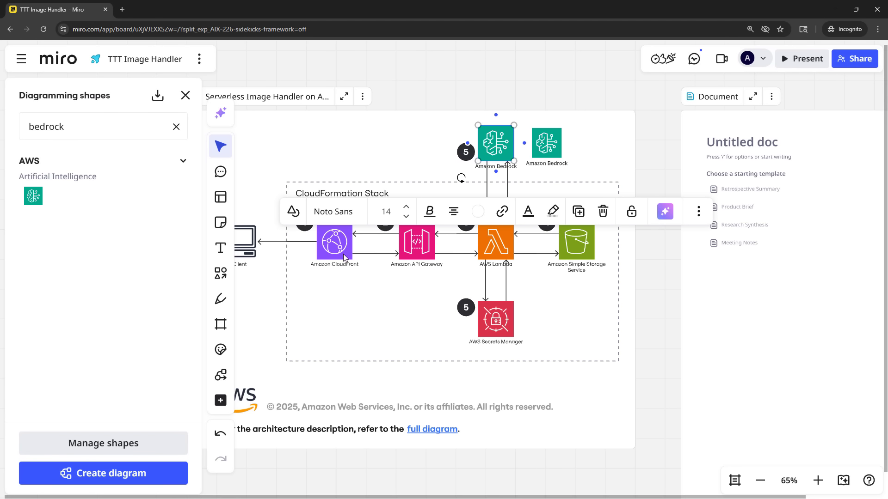
Delete the spare, unconnected Amazon Bedrock shape and close the diagramming shape library
{"action": "left_click", "coordinate": [545, 144]}
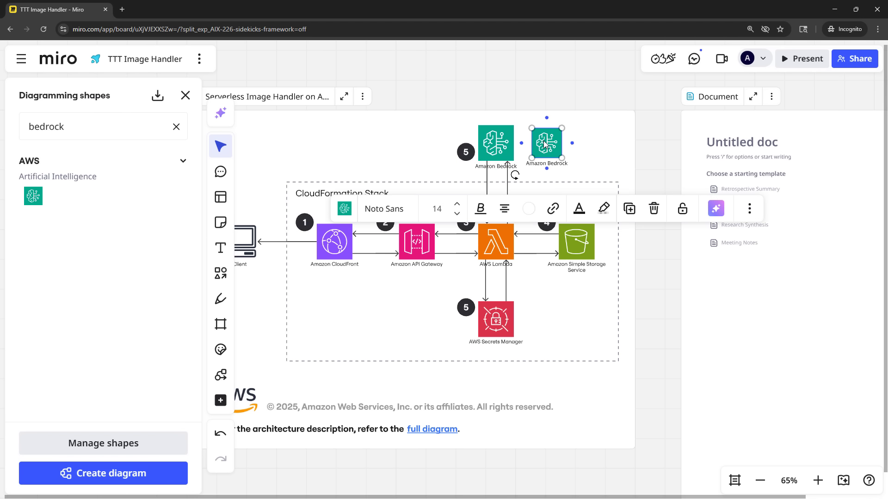
{"action": "key", "text": "Delete"}
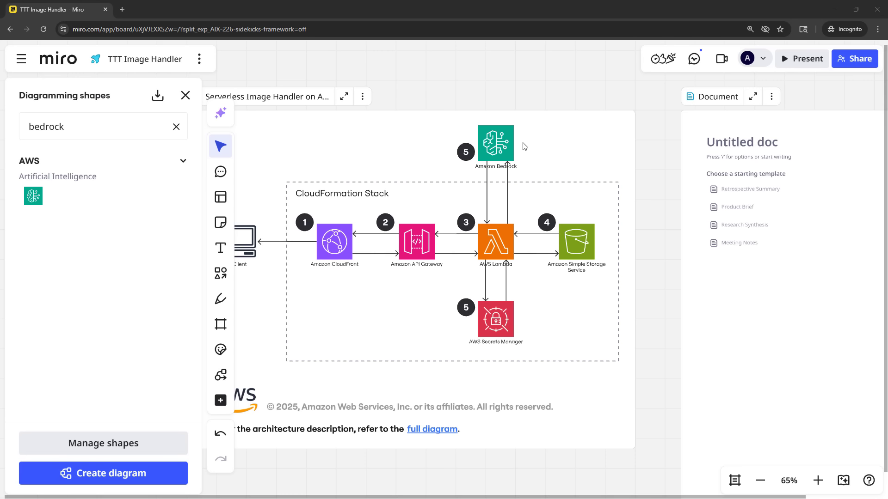
{"action": "left_click", "coordinate": [185, 95]}
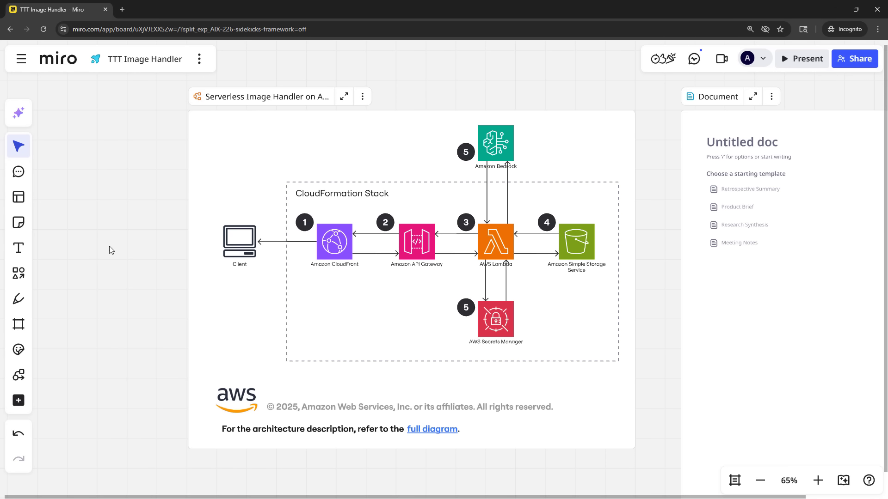
Find AWS Cloud View by searching the tools for "aws" and review its cross-account role and JSON upload methods for adding an account
{"action": "left_click", "coordinate": [22, 404]}
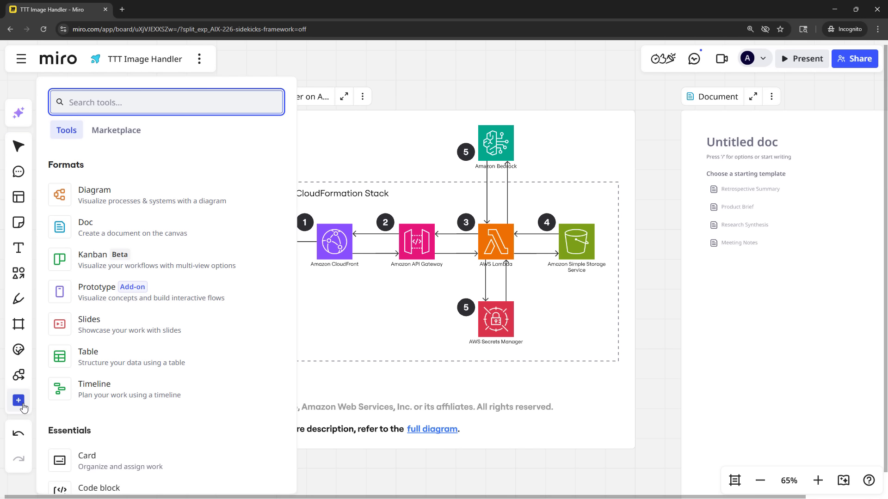
{"action": "type", "text": "aws"}
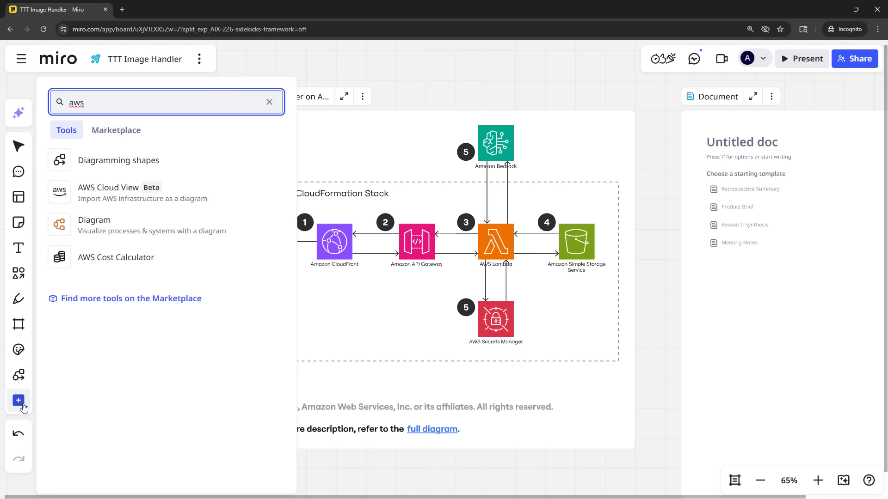
{"action": "left_click", "coordinate": [115, 194]}
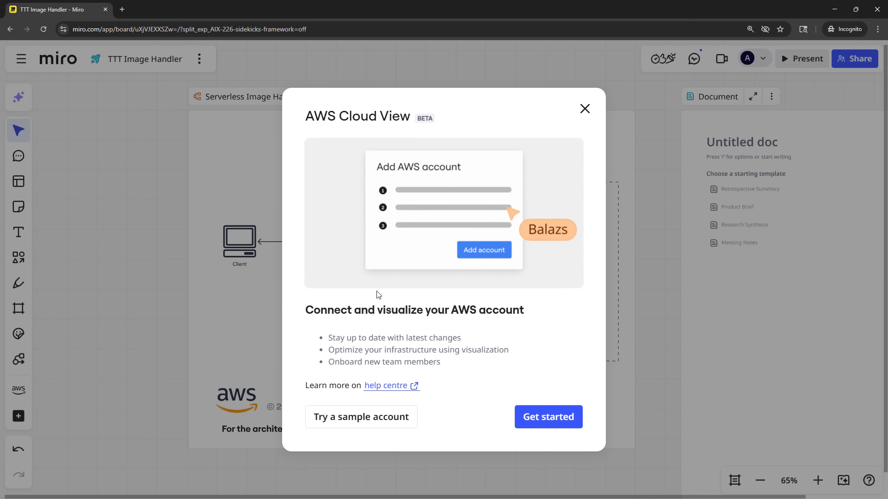
{"action": "left_click", "coordinate": [516, 421]}
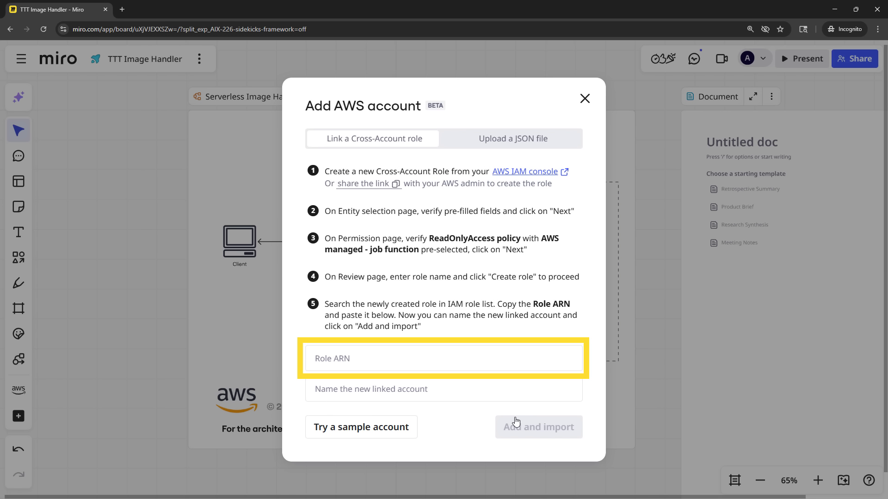
{"action": "left_click", "coordinate": [507, 144]}
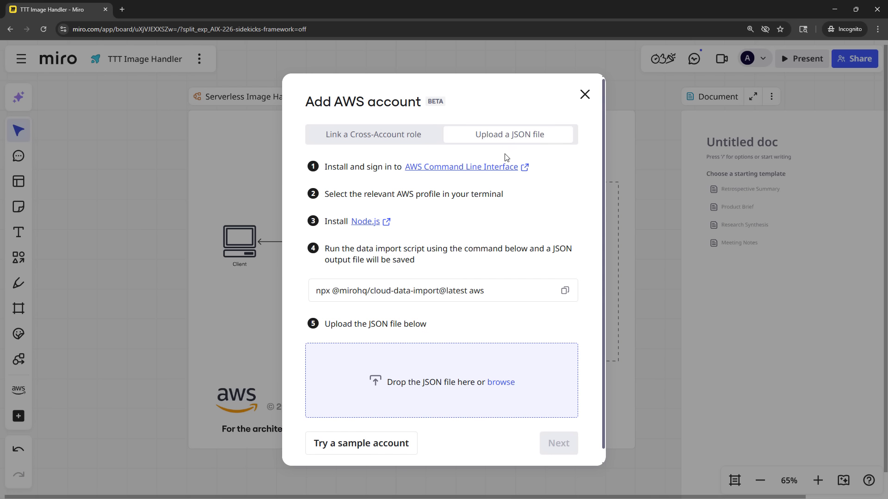
Import the sample AWS account into Cloud View for region us-west-1 with the first four options of the following list, and view the generated board
{"action": "left_click", "coordinate": [363, 443]}
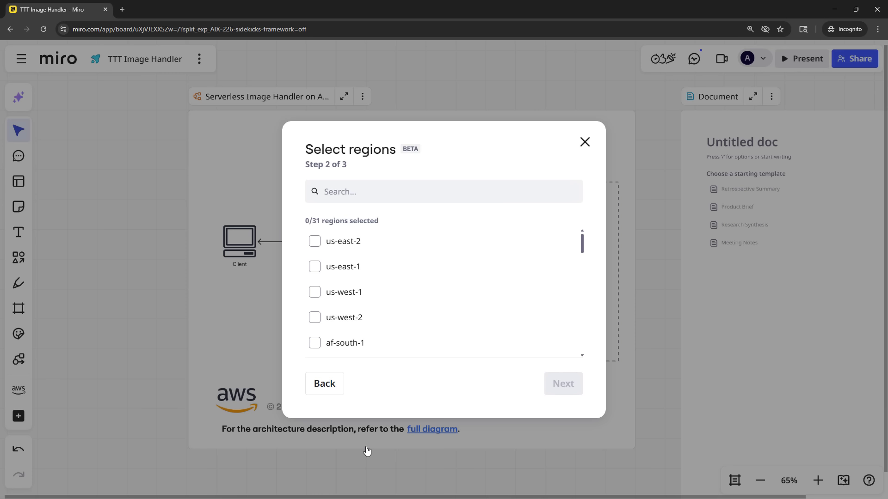
{"action": "left_click", "coordinate": [314, 293]}
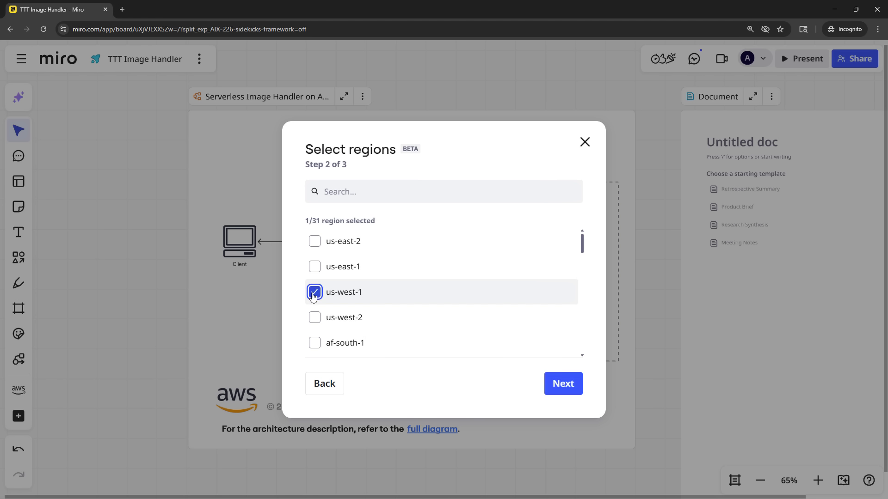
{"action": "left_click", "coordinate": [559, 387]}
{"action": "left_click", "coordinate": [315, 202]}
{"action": "left_click", "coordinate": [314, 227]}
{"action": "left_click", "coordinate": [314, 253]}
{"action": "left_click", "coordinate": [314, 278]}
{"action": "left_click", "coordinate": [546, 430]}
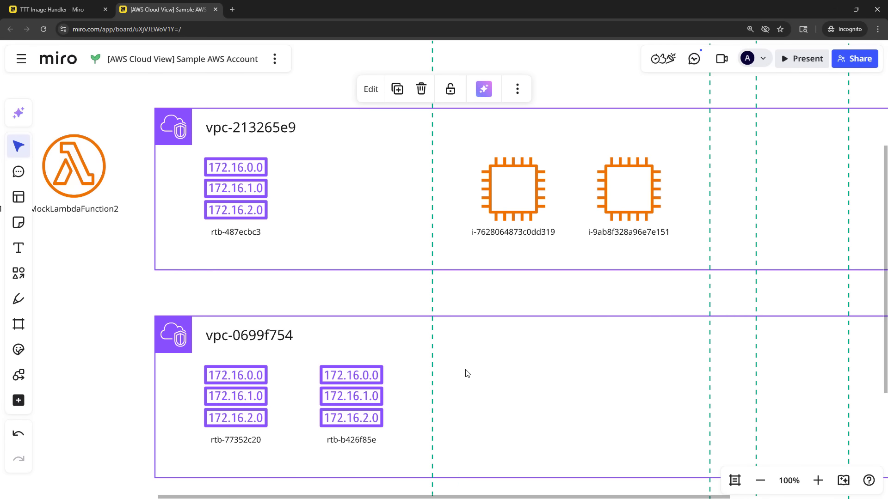
{"action": "scroll", "coordinate": [467, 374], "scroll_direction": "down", "scroll_amount": 5}
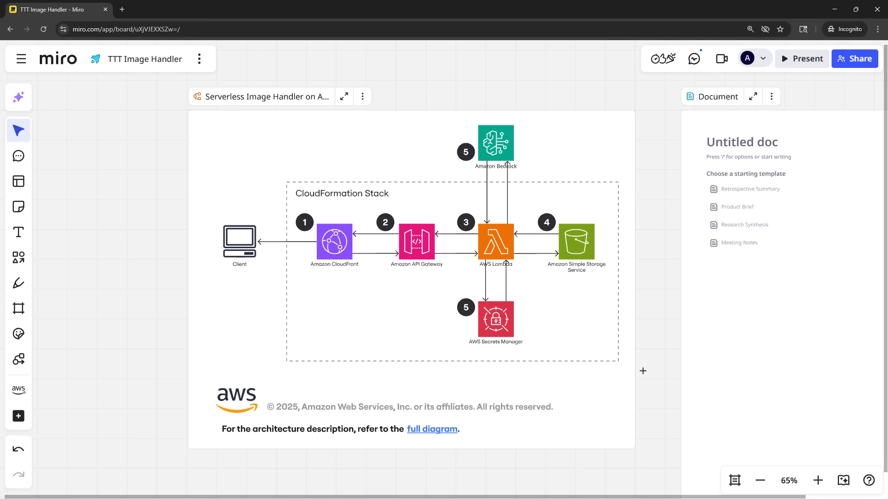
Select the CloudFormation Stack diagram together with Amazon Bedrock and open the AWS Cost Calculator for it, searching the tools for "aws"
{"action": "left_click_drag", "start_coordinate": [642, 371], "coordinate": [277, 124]}
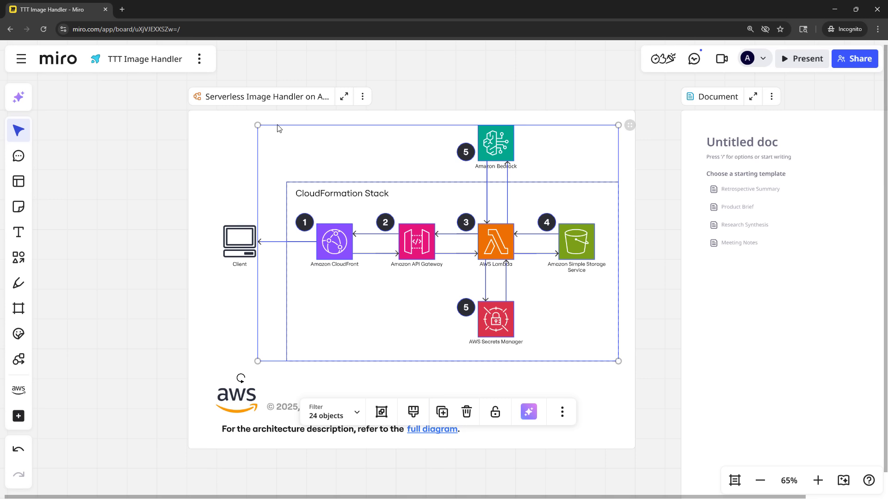
{"action": "left_click", "coordinate": [18, 417]}
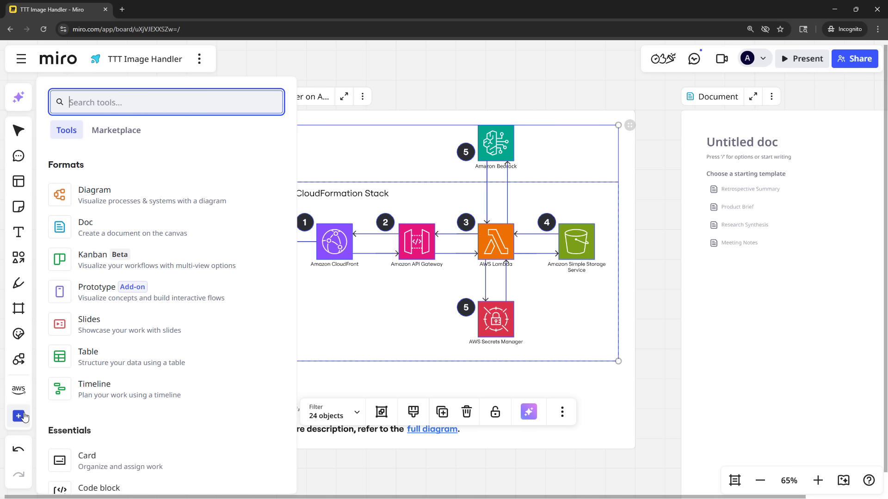
{"action": "type", "text": "aws"}
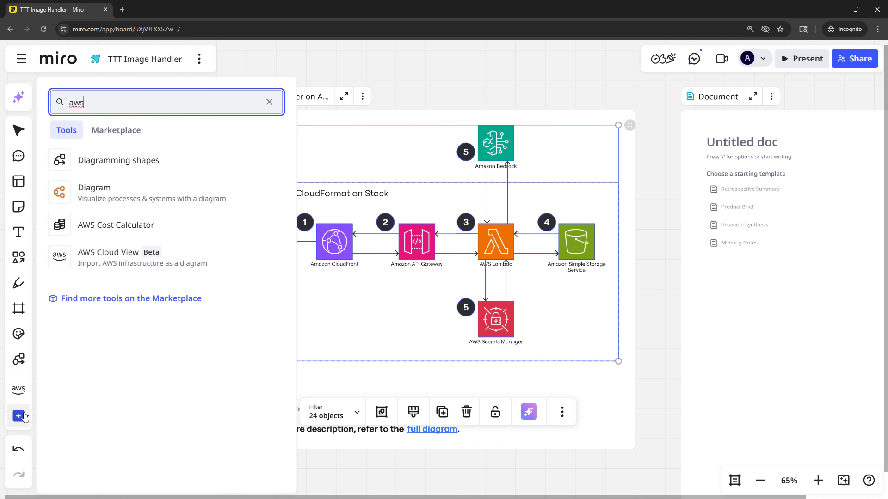
{"action": "left_click", "coordinate": [108, 233]}
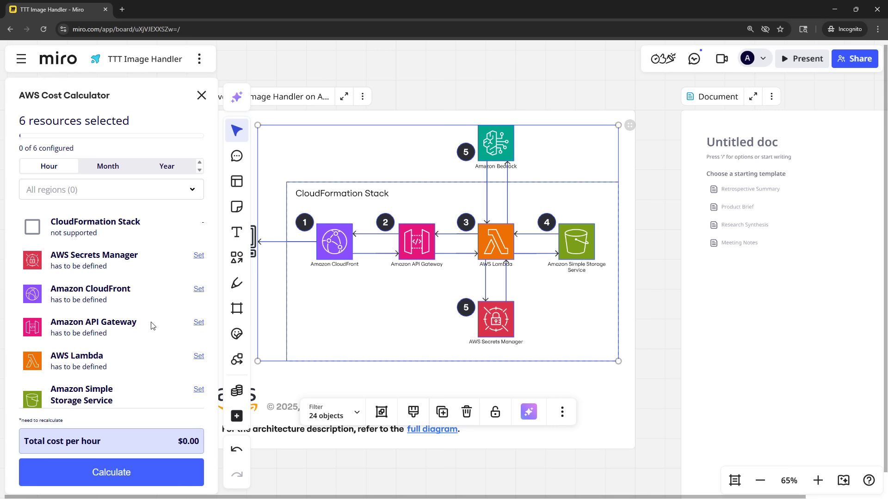
Define AWS Lambda usage with 1000000 requests per month and 350 ms per request, and open the allocated memory value for editing
{"action": "left_click", "coordinate": [200, 359]}
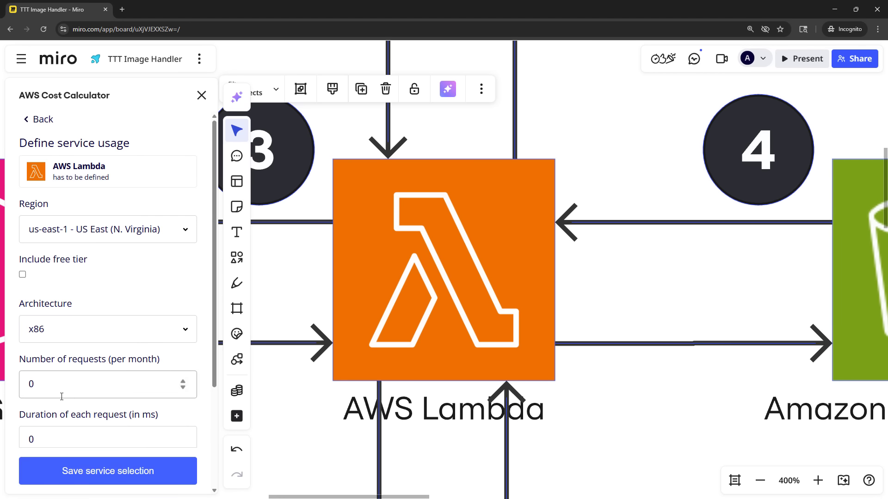
{"action": "left_click_drag", "start_coordinate": [46, 389], "coordinate": [24, 389]}
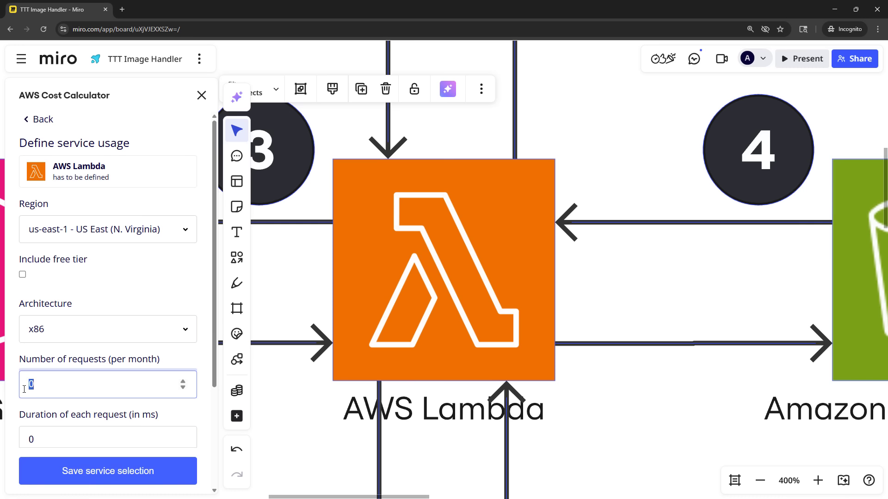
{"action": "type", "text": "1000000"}
{"action": "scroll", "coordinate": [32, 398], "scroll_direction": "down", "scroll_amount": 2}
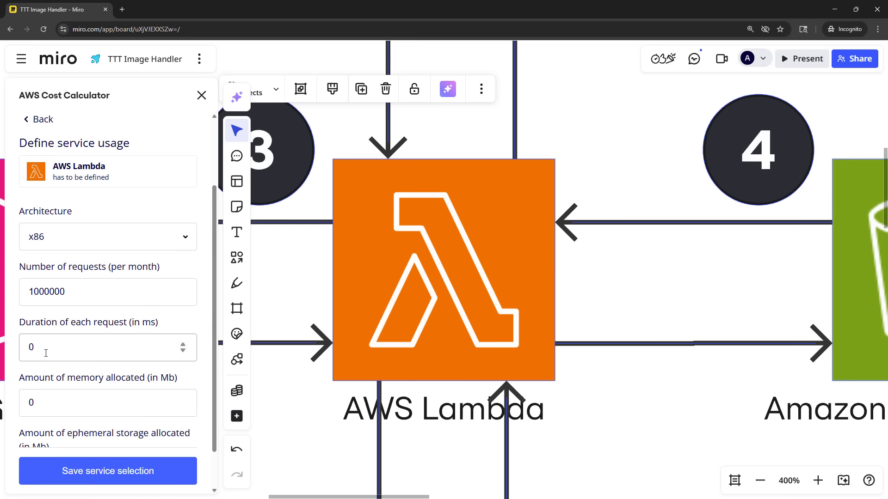
{"action": "left_click_drag", "start_coordinate": [41, 347], "coordinate": [19, 350]}
{"action": "type", "text": "350"}
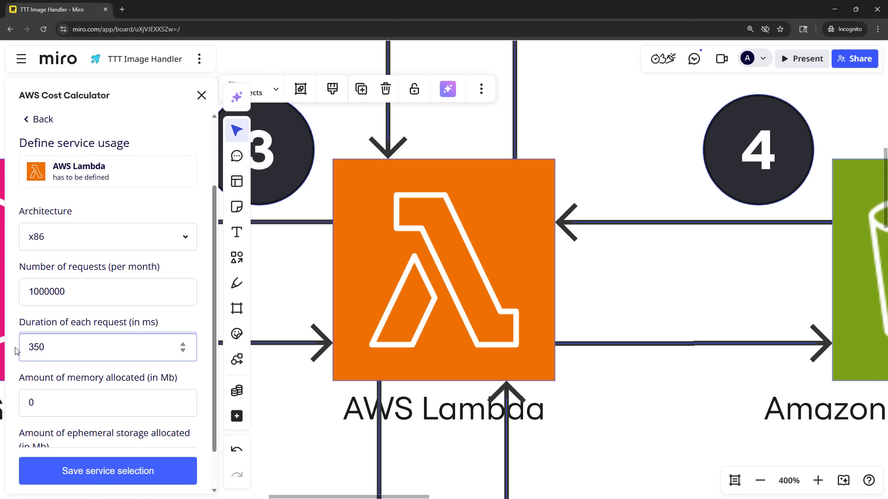
{"action": "left_click_drag", "start_coordinate": [36, 404], "coordinate": [29, 404]}
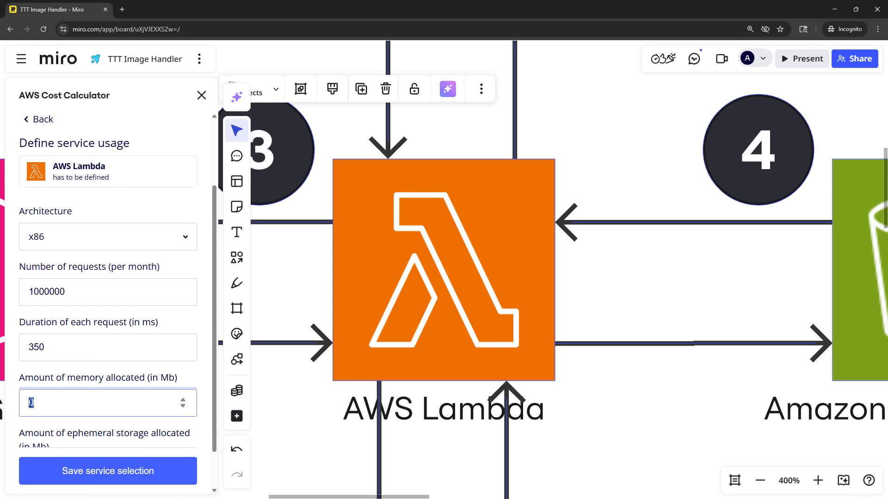
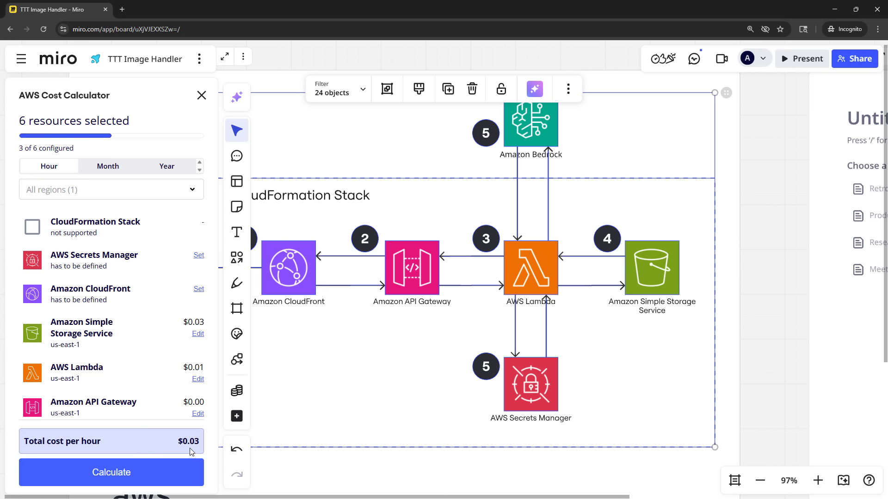
View the cost estimate per month and per year, close the AWS Cost Calculator and deselect the diagram
{"action": "left_click", "coordinate": [104, 170]}
{"action": "left_click", "coordinate": [153, 171]}
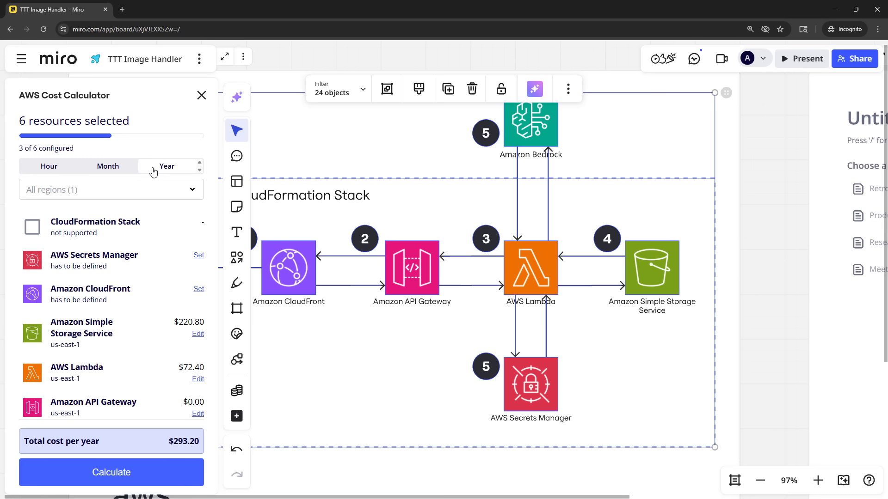
{"action": "left_click", "coordinate": [202, 95]}
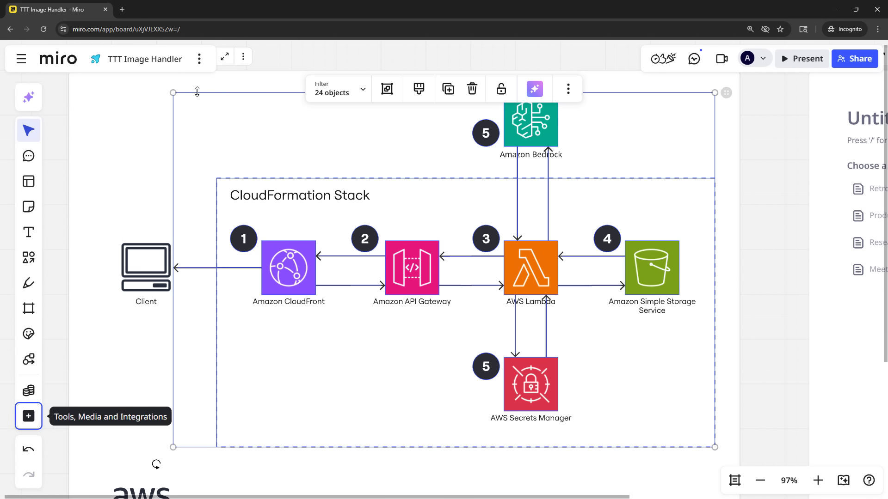
{"action": "left_click", "coordinate": [147, 95]}
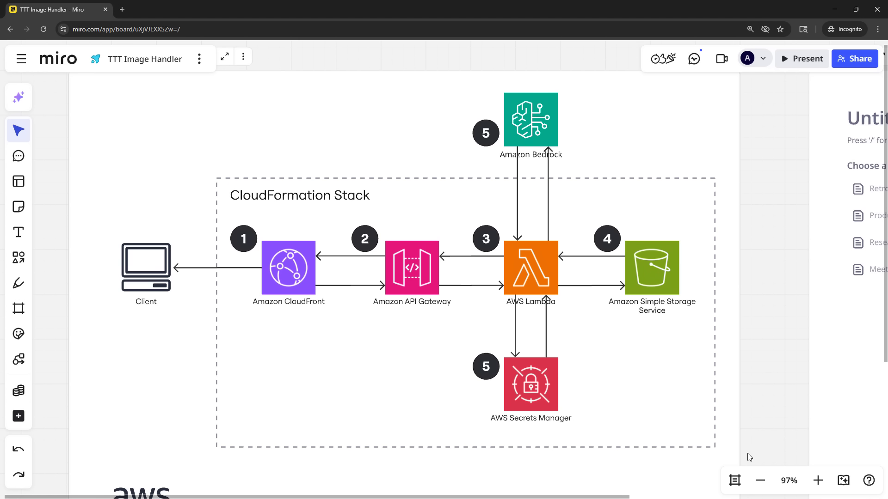
Select the CloudFormation Stack diagram with Amazon Bedrock and start a Miro AI document from it with a custom prompt
{"action": "left_click_drag", "start_coordinate": [746, 453], "coordinate": [185, 89]}
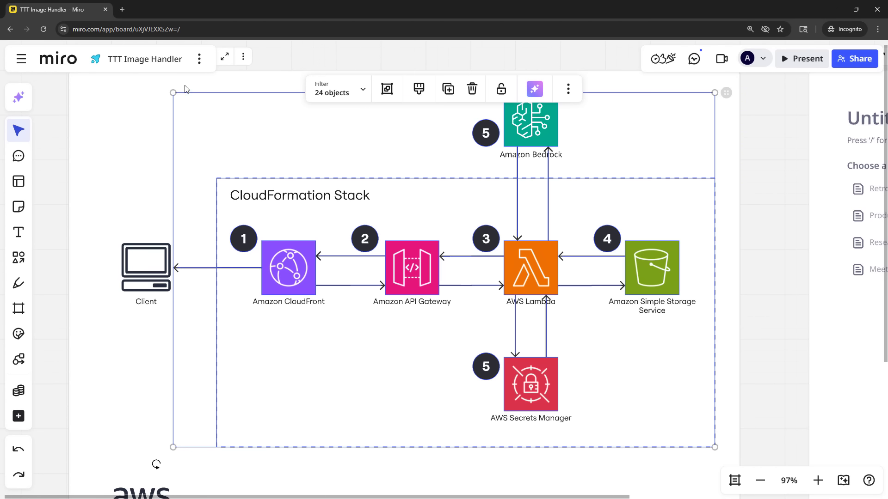
{"action": "left_click", "coordinate": [536, 92]}
{"action": "mouse_move", "coordinate": [514, 172]}
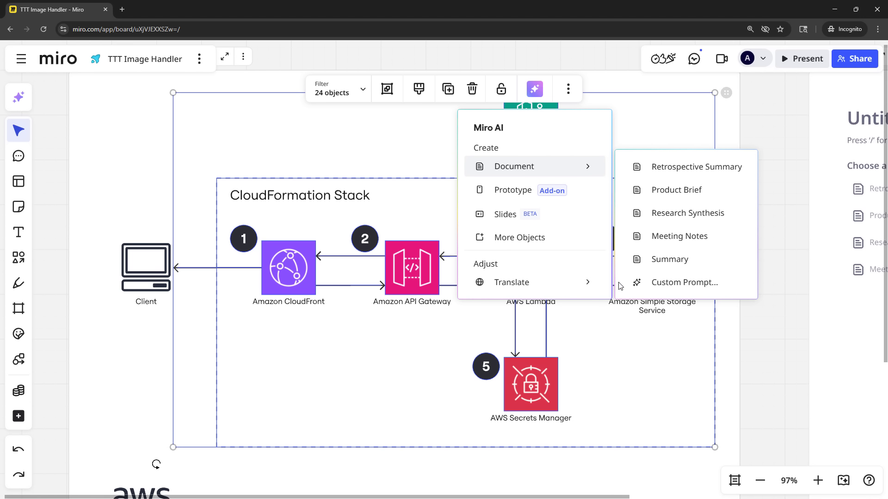
{"action": "left_click", "coordinate": [667, 288]}
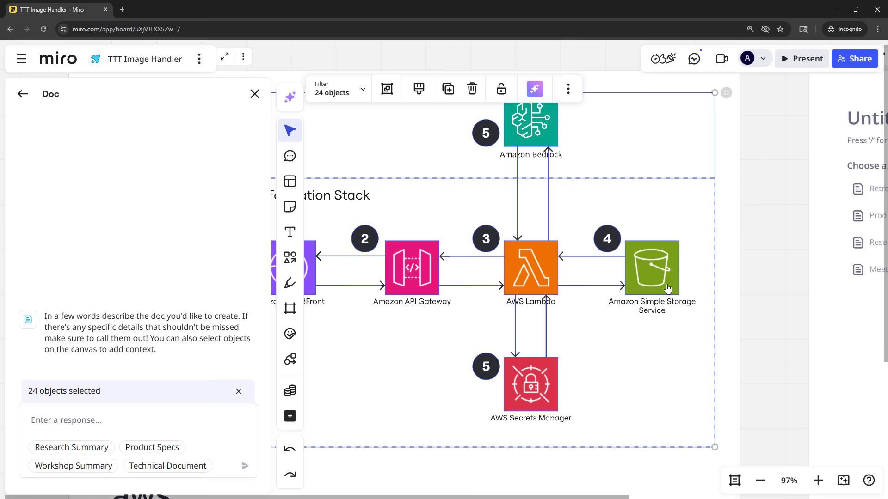
Generate an implementation document breaking down the work needed to build this architecture, sequenced to account for dependencies, and add it to the canvas
{"action": "left_click", "coordinate": [25, 444]}
{"action": "type", "text": "Create an implementation document, breaking down the work needed to build this architecture. Be sure to sequence the work to account for dependencies."}
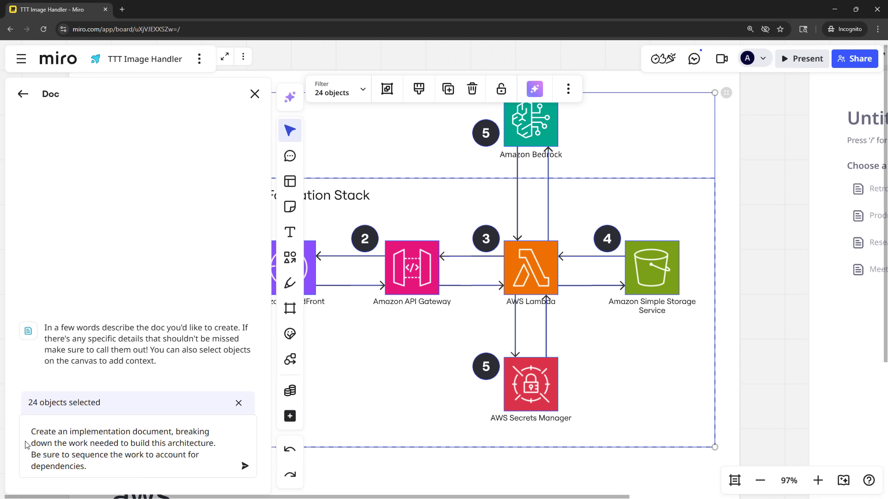
{"action": "left_click", "coordinate": [243, 466]}
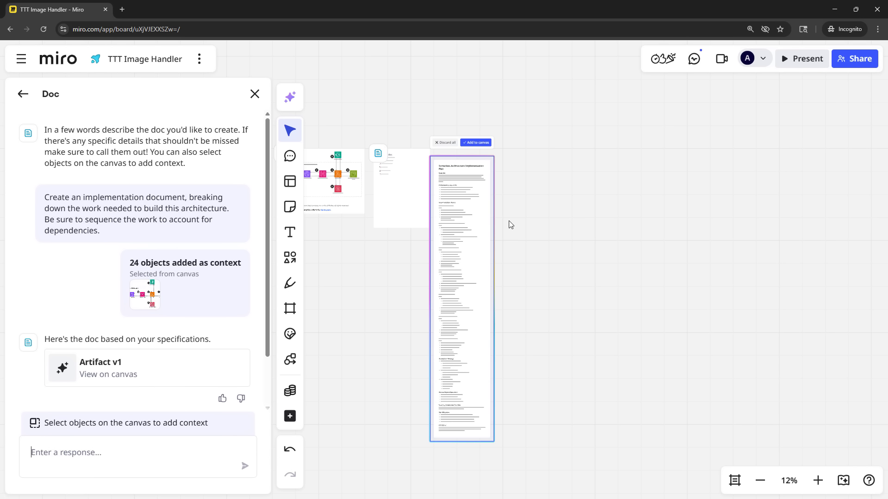
{"action": "left_click", "coordinate": [480, 143]}
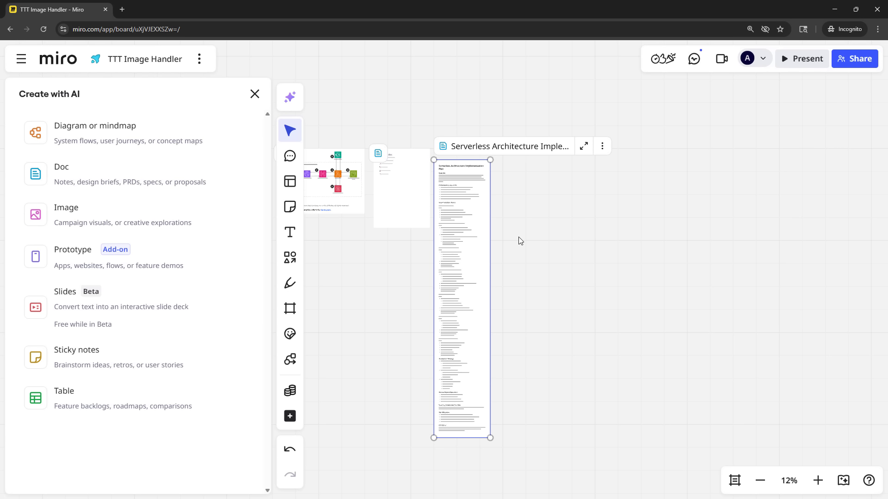
Create a shortened version of the Serverless Architecture Implementation Plan with Miro AI and compare it with the original
{"action": "scroll", "coordinate": [520, 240], "scroll_direction": "up", "scroll_amount": 5}
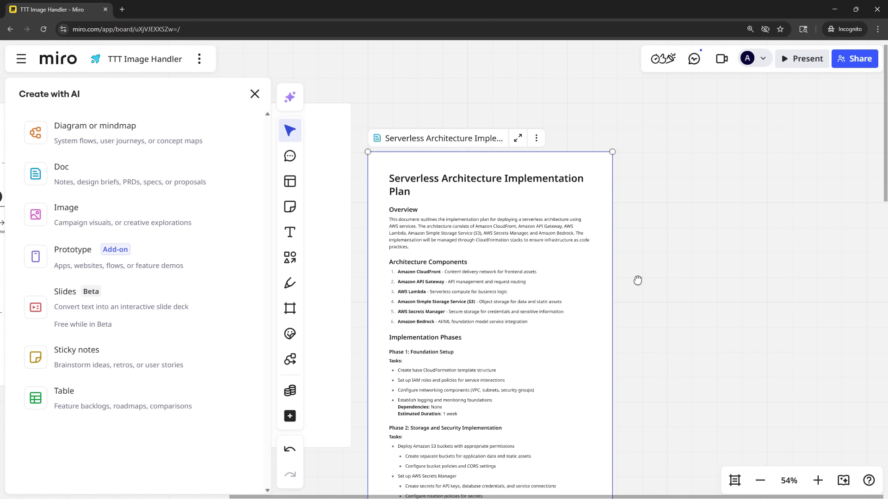
{"action": "left_click", "coordinate": [536, 140]}
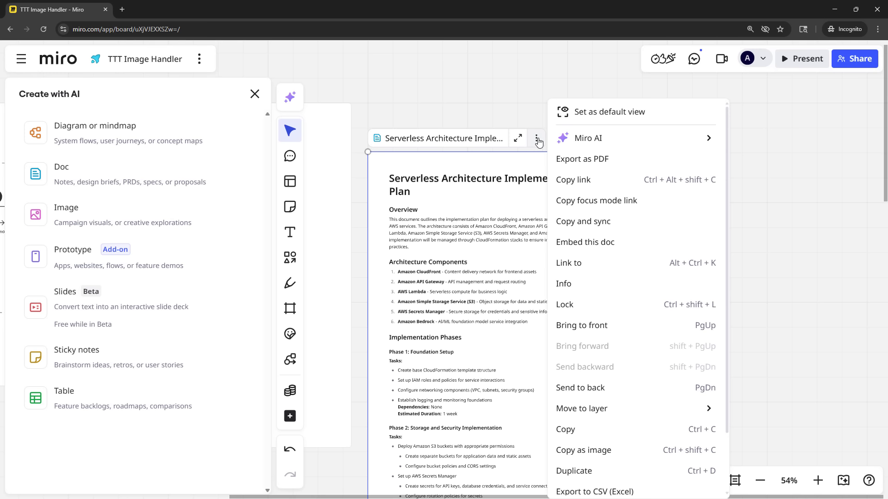
{"action": "mouse_move", "coordinate": [588, 146]}
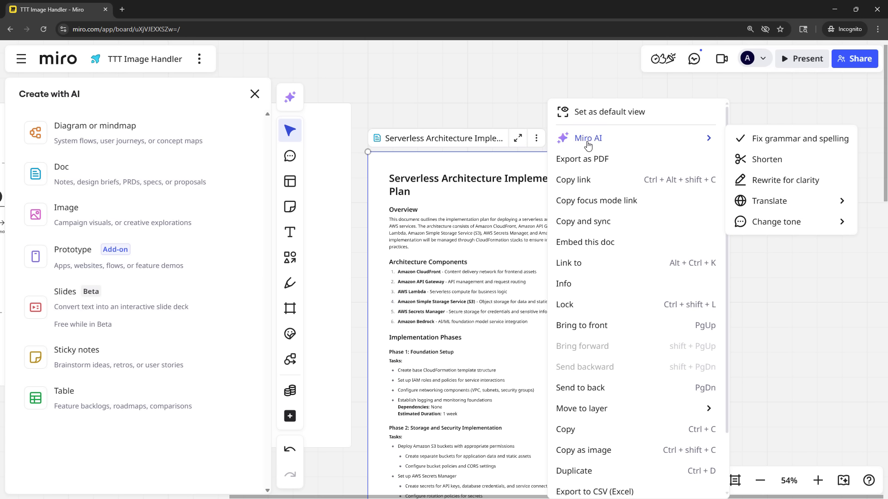
{"action": "left_click", "coordinate": [765, 159]}
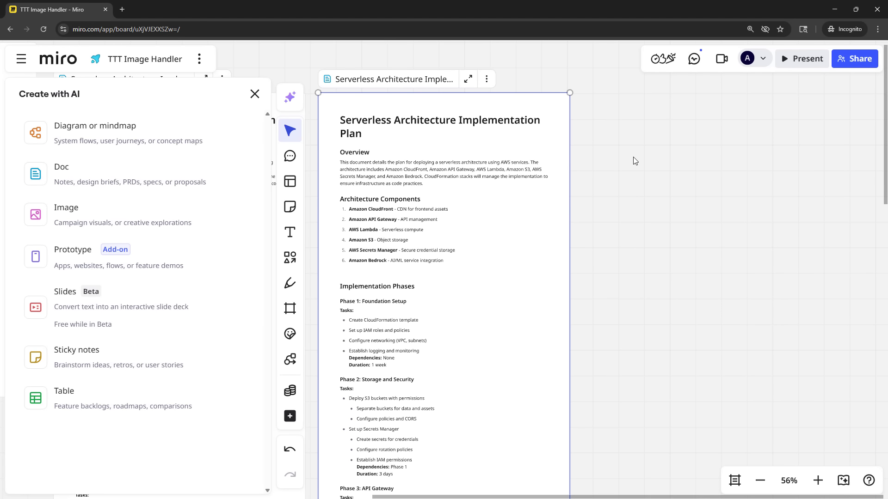
{"action": "left_click", "coordinate": [592, 139]}
{"action": "left_click_drag", "start_coordinate": [592, 140], "coordinate": [850, 153]}
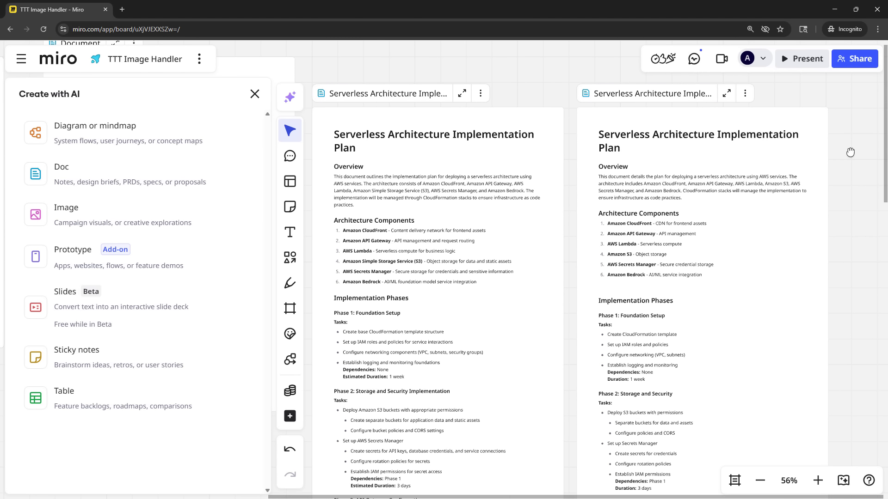
Show the Miro AI rewrite, translate and tone options for the shortened implementation plan
{"action": "left_click", "coordinate": [745, 94]}
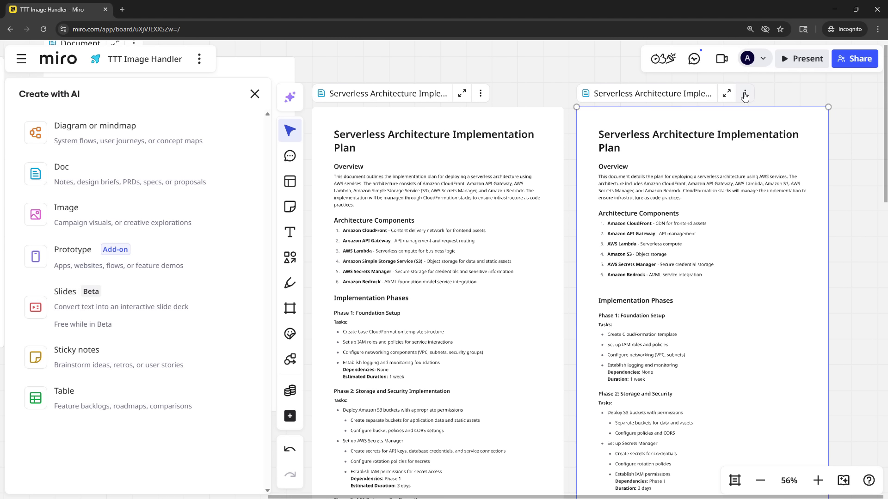
{"action": "mouse_move", "coordinate": [669, 140]}
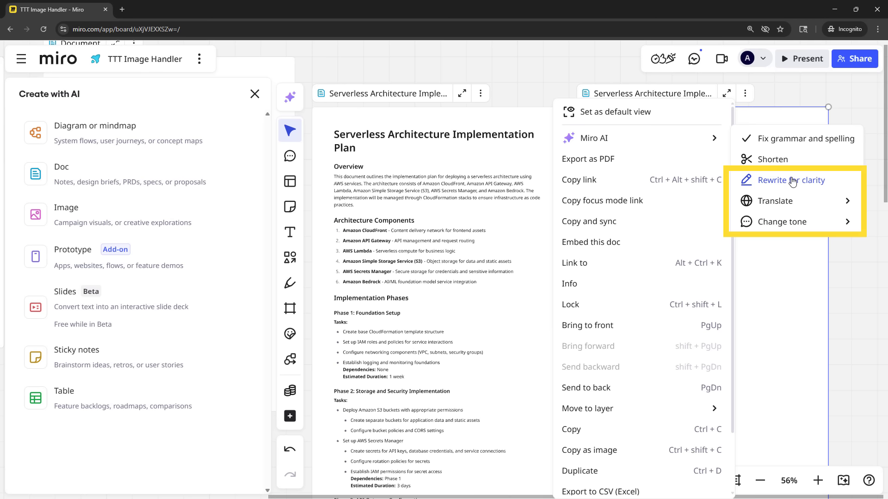
Look through the Miro AI translation languages and tone options for the shortened implementation plan, and close the Create with AI tools
{"action": "mouse_move", "coordinate": [793, 203]}
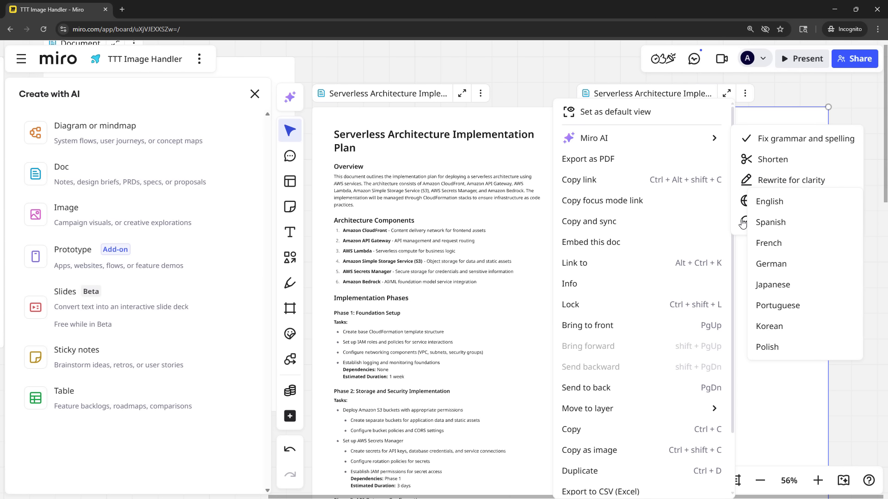
{"action": "mouse_move", "coordinate": [742, 226]}
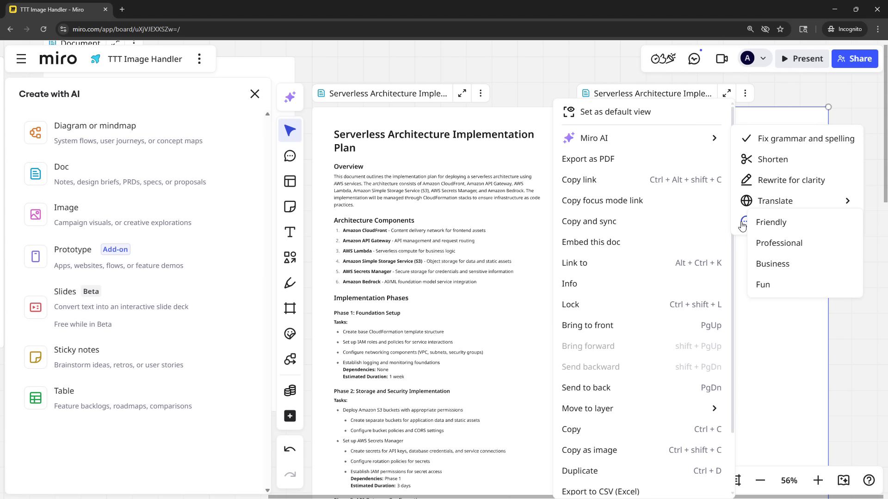
{"action": "left_click", "coordinate": [539, 82]}
{"action": "left_click_drag", "start_coordinate": [630, 113], "coordinate": [767, 131]}
{"action": "left_click", "coordinate": [255, 95]}
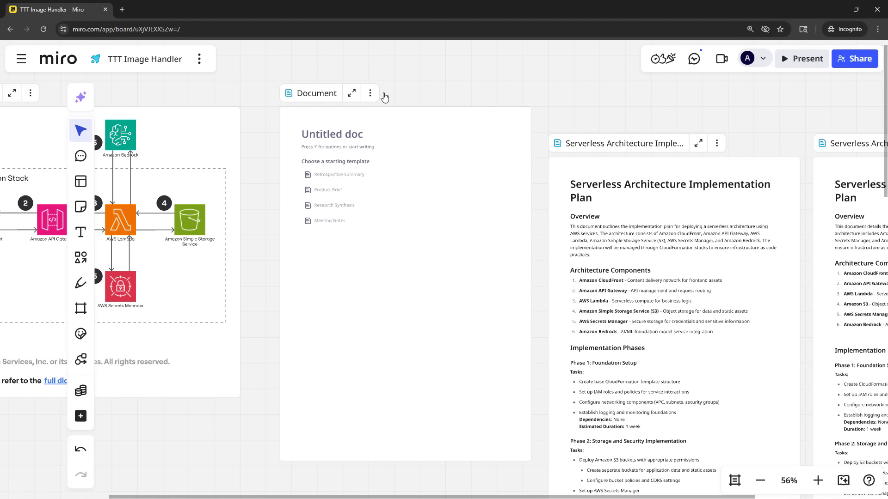
Select all objects of the Serverless Image Handler architecture diagram and start a Miro AI flowchart with them as context
{"action": "left_click_drag", "start_coordinate": [419, 89], "coordinate": [634, 104]}
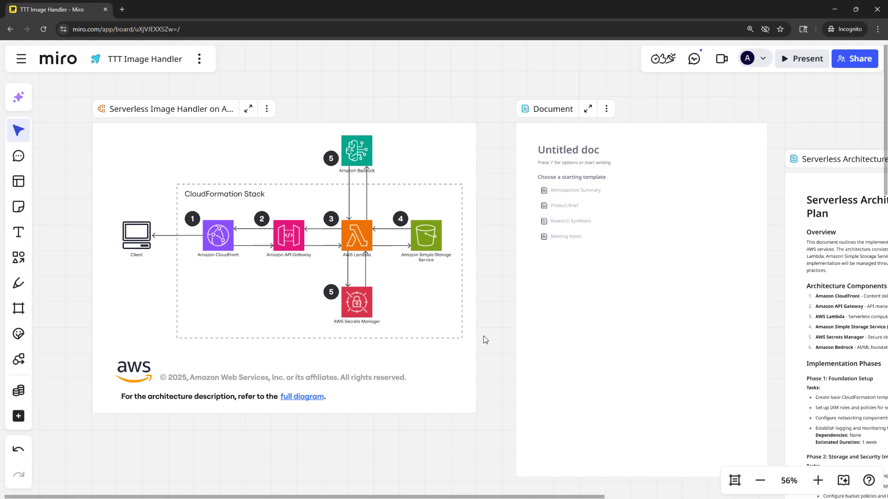
{"action": "left_click_drag", "start_coordinate": [486, 340], "coordinate": [95, 131]}
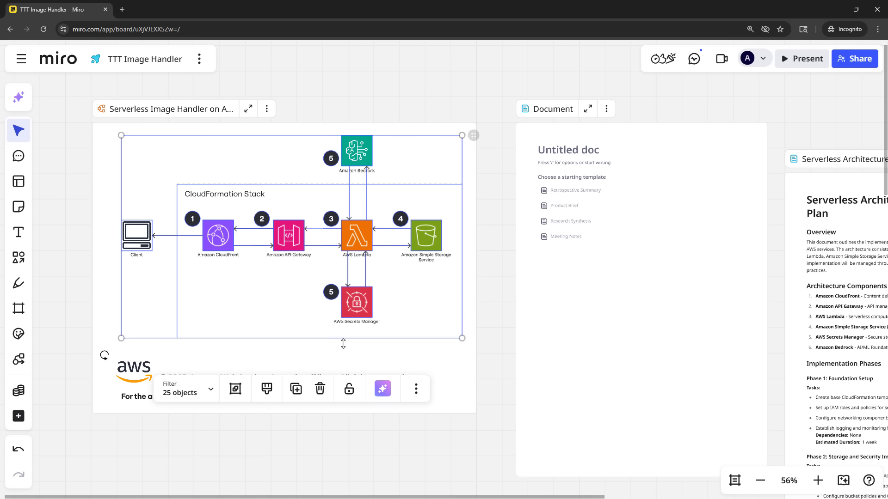
{"action": "left_click", "coordinate": [386, 394]}
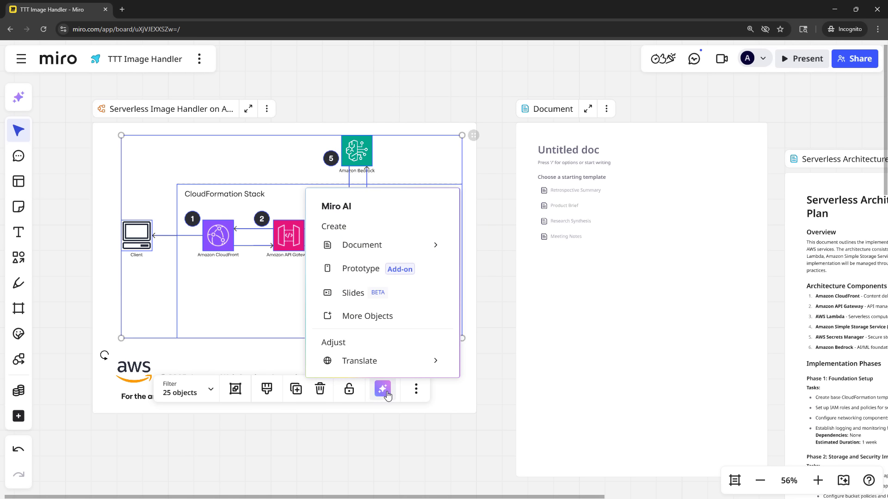
{"action": "mouse_move", "coordinate": [350, 250]}
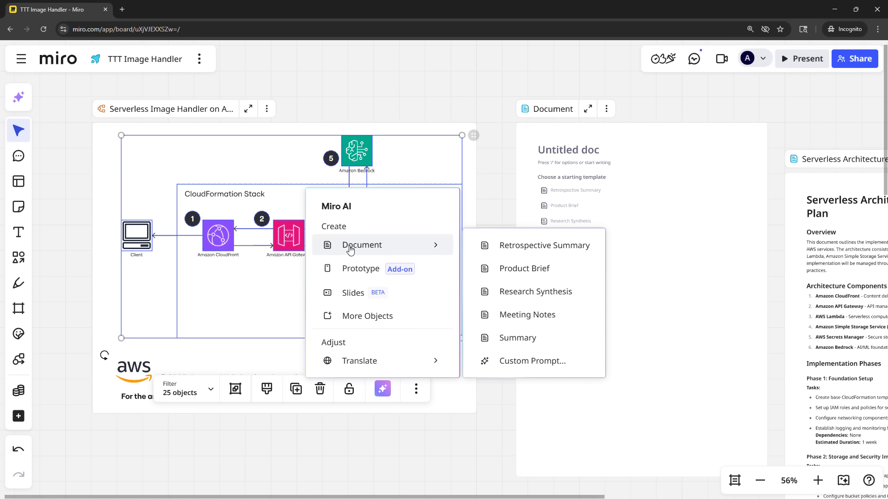
{"action": "left_click", "coordinate": [354, 318]}
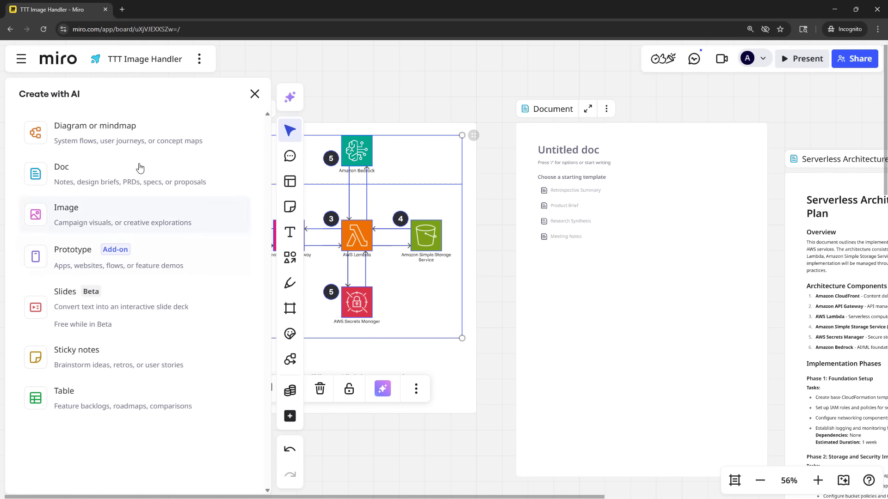
{"action": "left_click", "coordinate": [107, 134]}
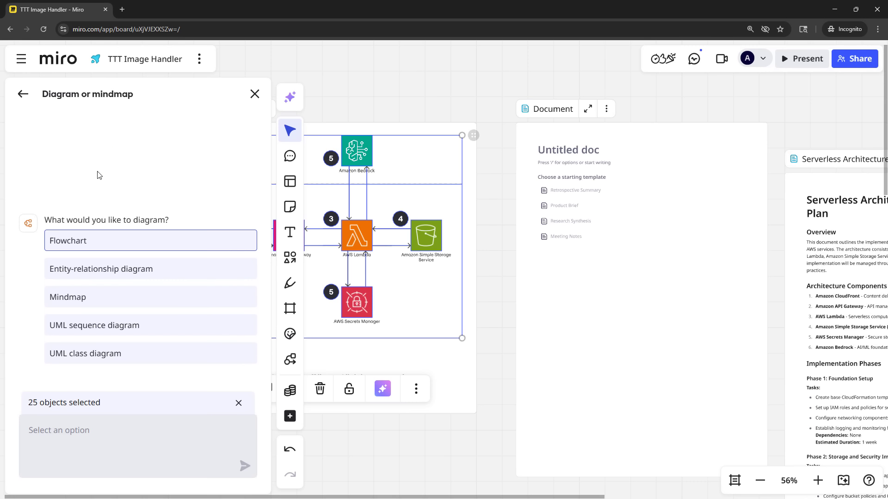
{"action": "left_click", "coordinate": [91, 245]}
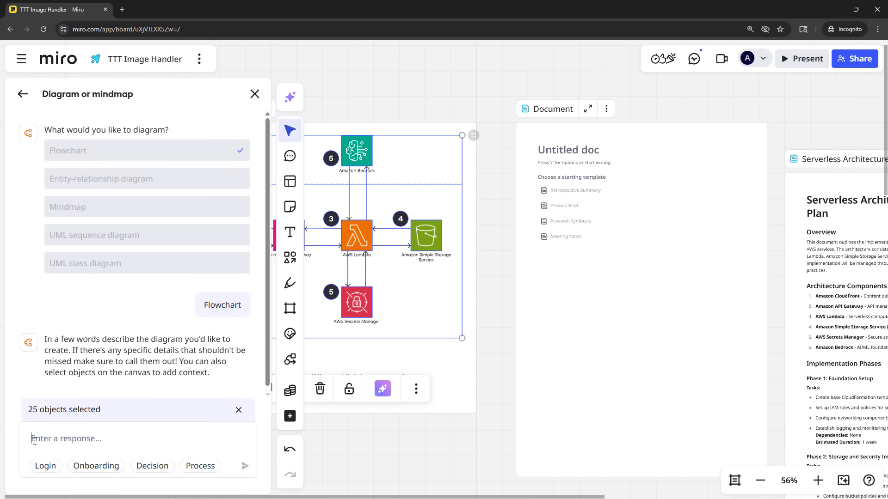
Generate the flowchart from "Create a system flow for this application, starting when a user requests a new image.", add it to the canvas and review it
{"action": "type", "text": "Create a system flow for this application, starting when a user requests a new image."}
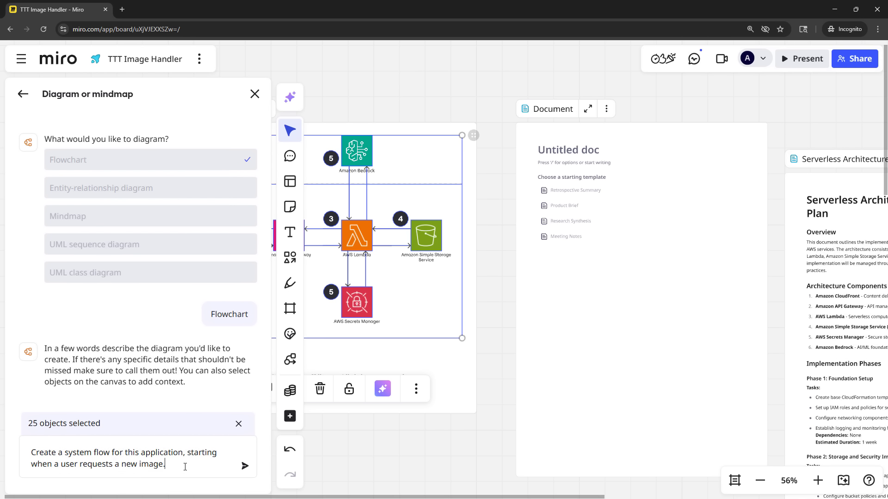
{"action": "left_click", "coordinate": [243, 467]}
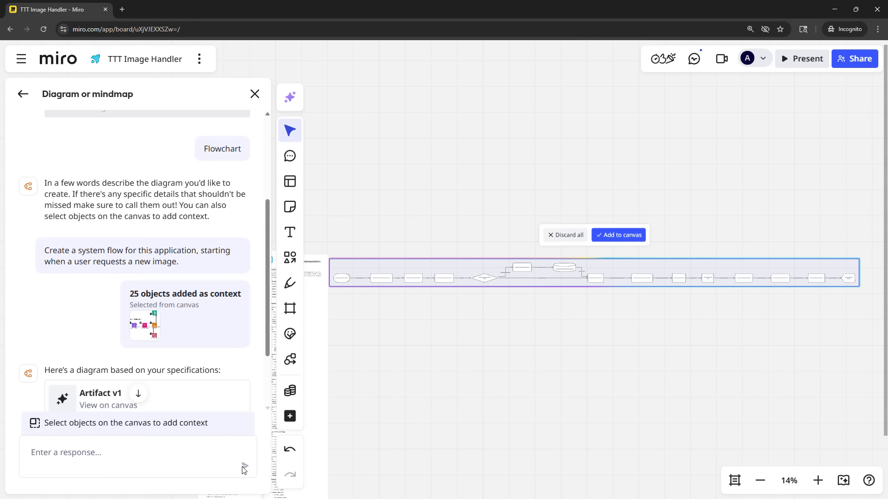
{"action": "left_click", "coordinate": [619, 235]}
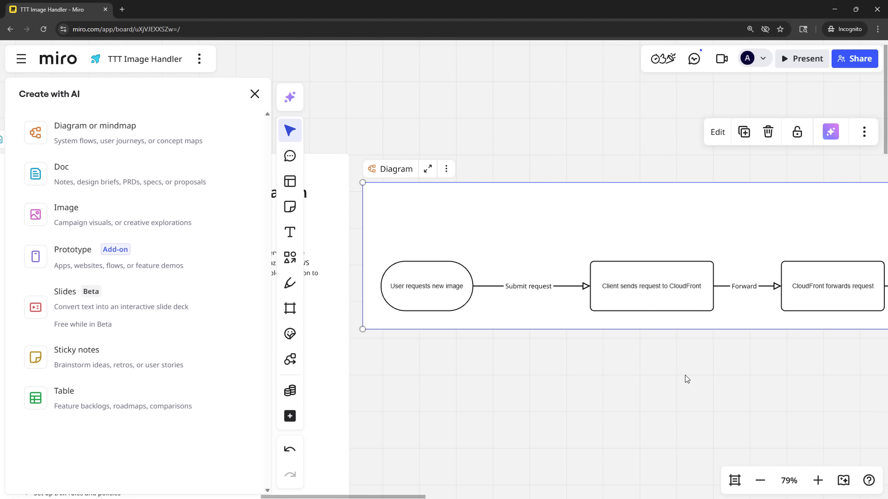
{"action": "left_click_drag", "start_coordinate": [684, 376], "coordinate": [417, 374]}
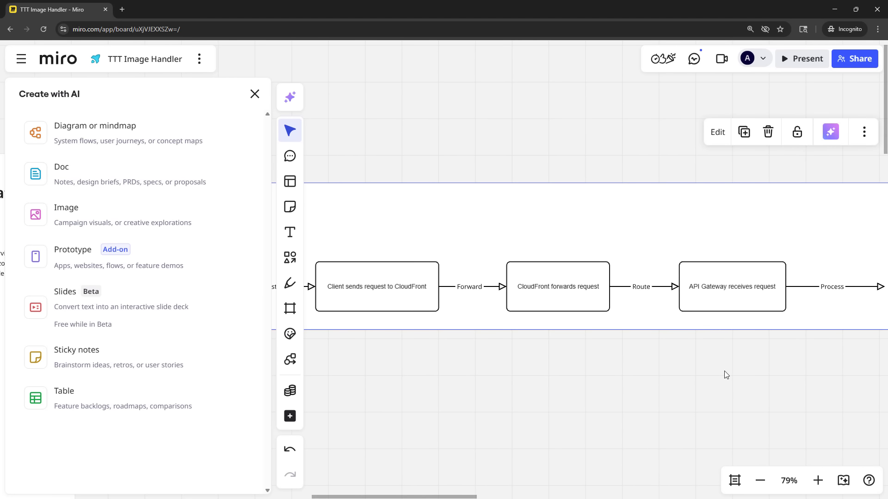
{"action": "left_click_drag", "start_coordinate": [724, 370], "coordinate": [423, 370]}
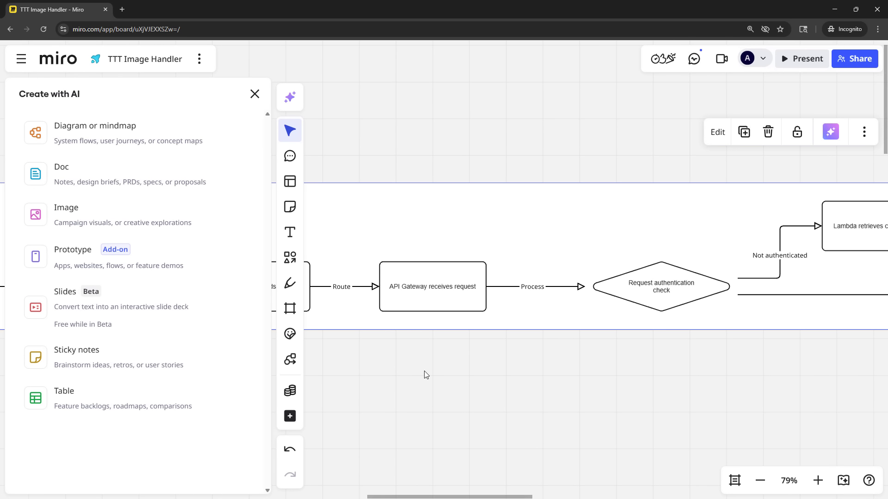
{"action": "left_click", "coordinate": [439, 269]}
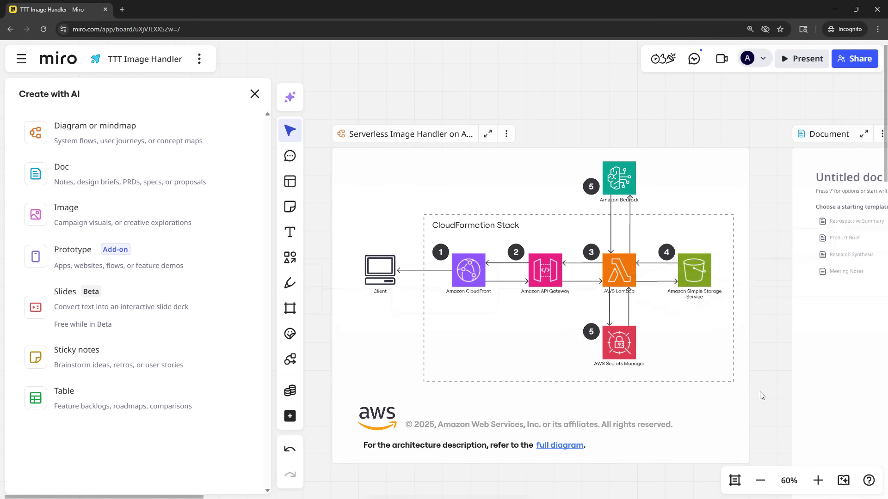
Generate a project tracker table with tasks, owners, deadlines, and status columns from the architecture diagram's objects and add it to the canvas
{"action": "left_click_drag", "start_coordinate": [759, 392], "coordinate": [348, 167]}
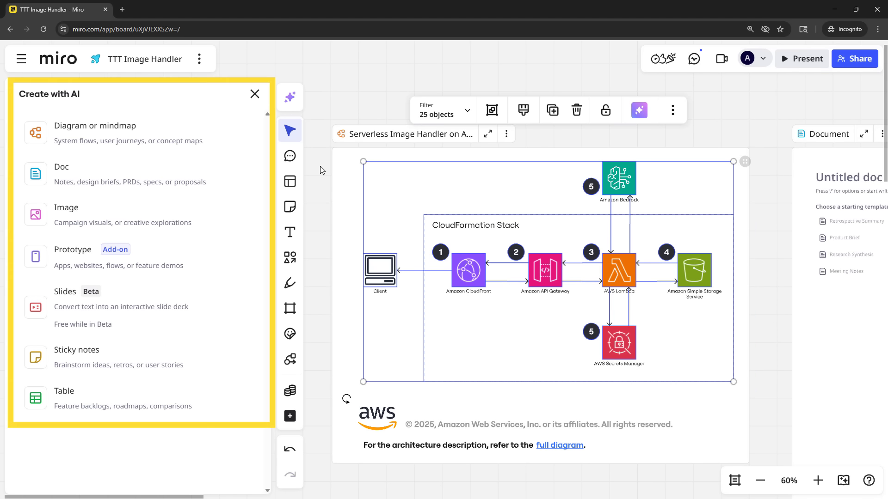
{"action": "left_click", "coordinate": [639, 111]}
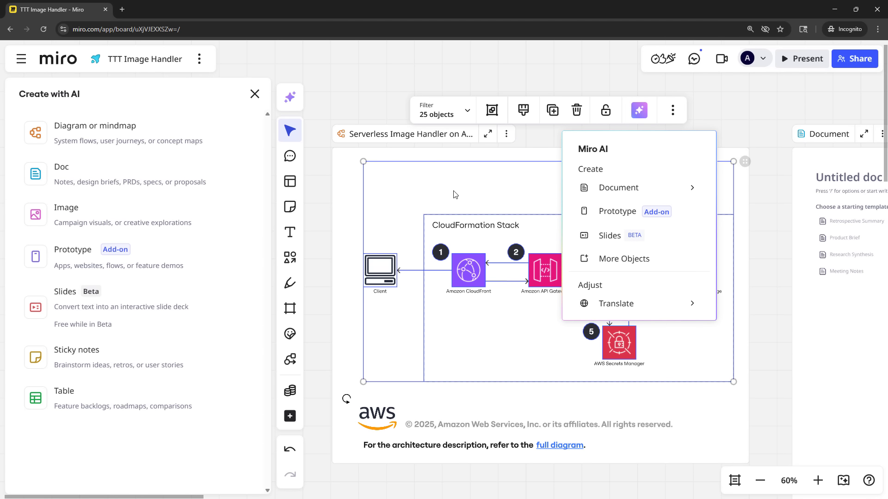
{"action": "left_click", "coordinate": [82, 399]}
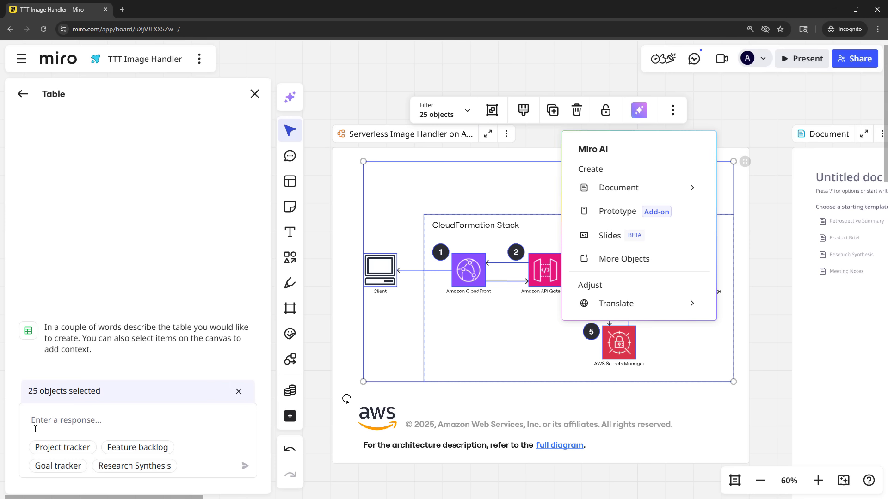
{"action": "left_click", "coordinate": [46, 452]}
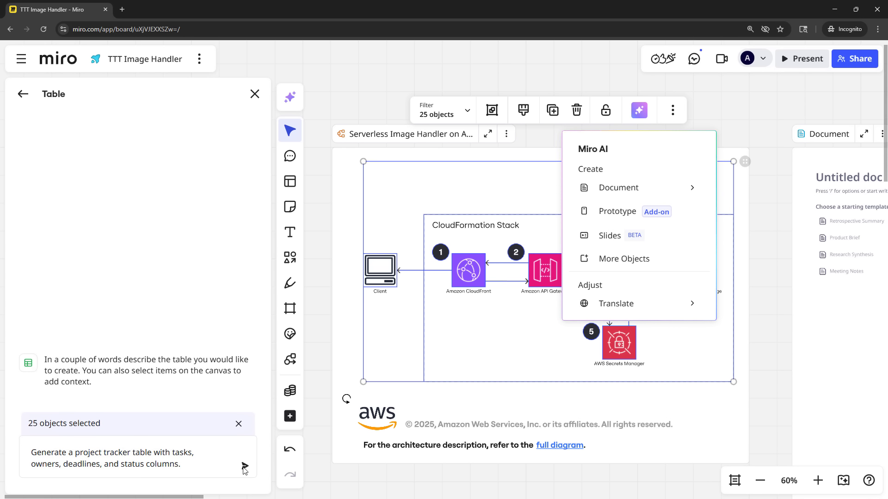
{"action": "left_click", "coordinate": [245, 467]}
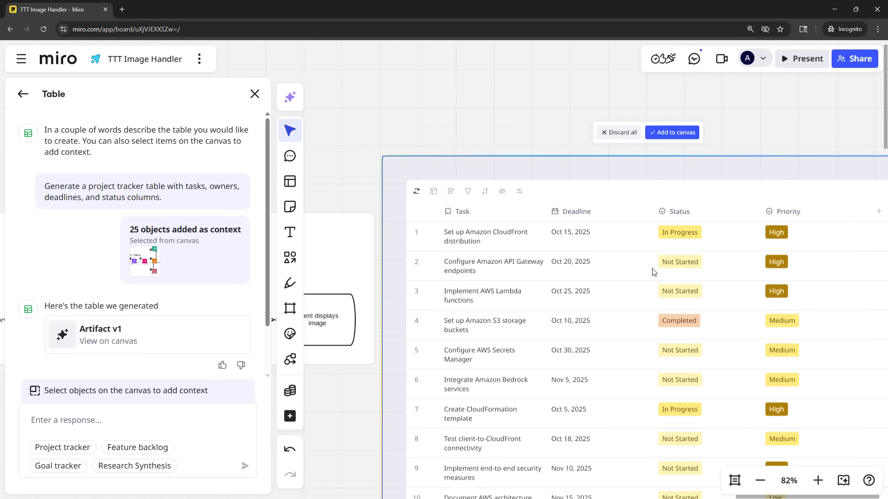
{"action": "left_click", "coordinate": [669, 133]}
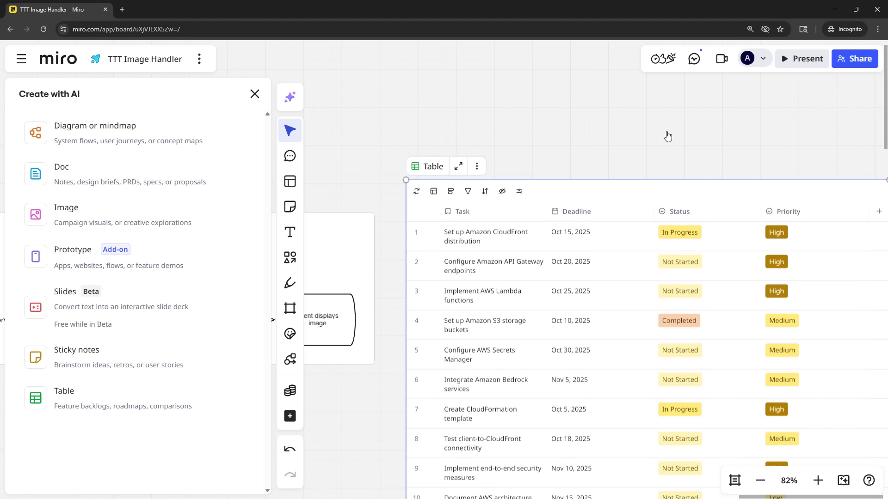
Add a field named Assignee to the project tracker table
{"action": "left_click_drag", "start_coordinate": [737, 123], "coordinate": [445, 85]}
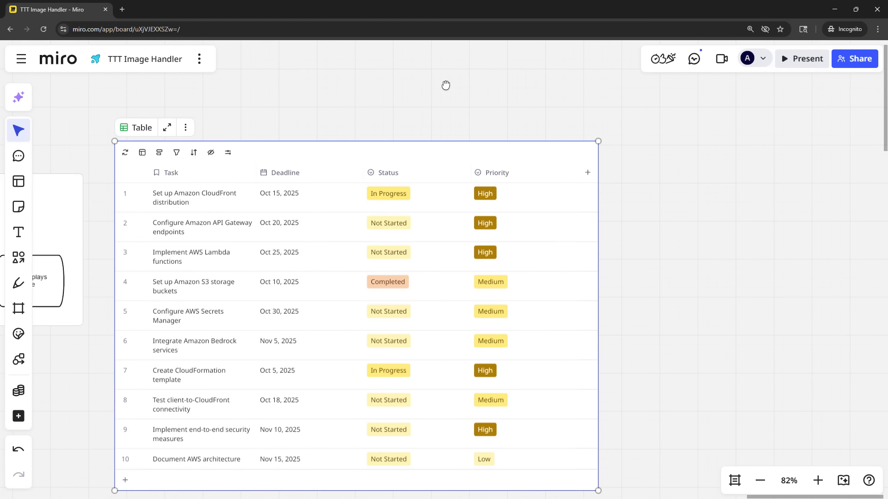
{"action": "left_click", "coordinate": [587, 174]}
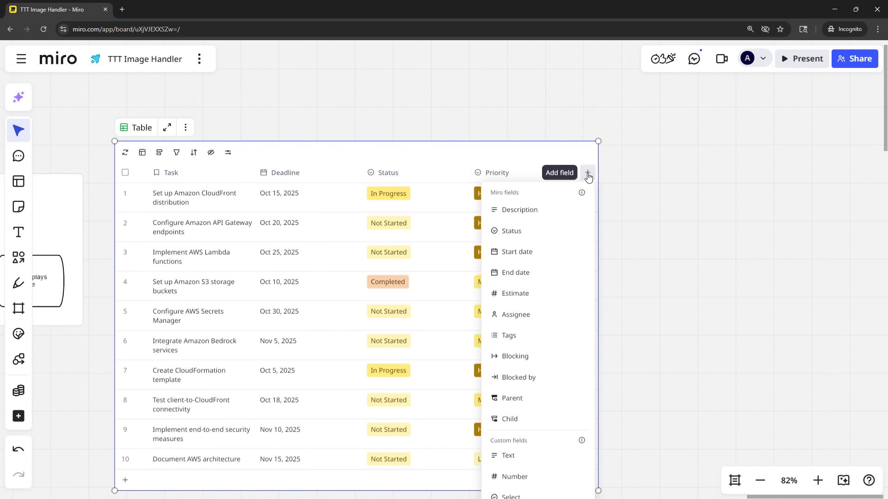
{"action": "left_click", "coordinate": [518, 316]}
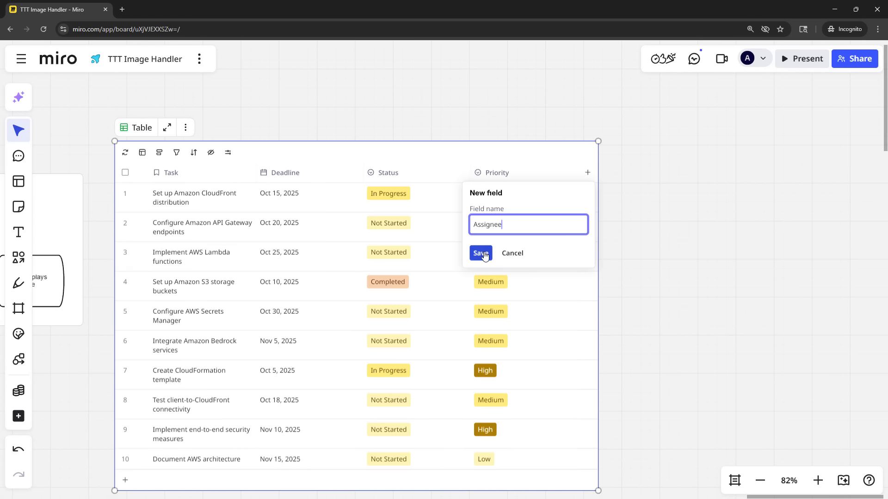
{"action": "left_click", "coordinate": [481, 254]}
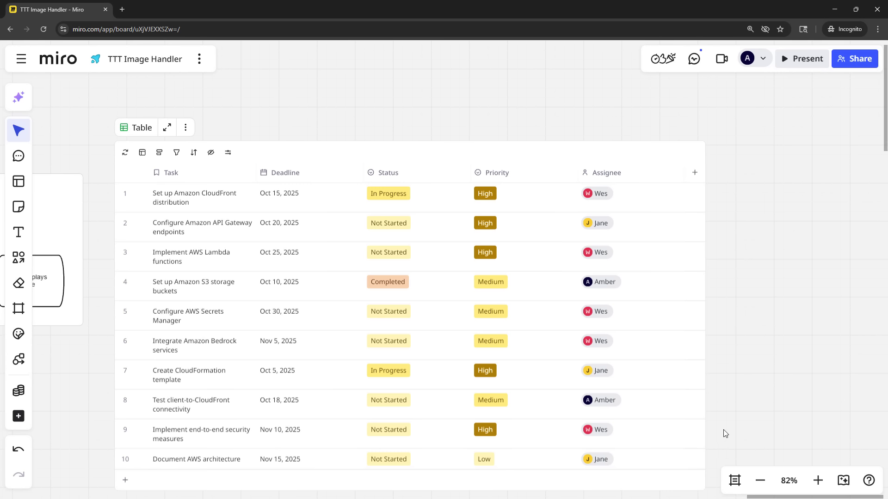
Move the Serverless Image Handler architecture diagram to a new layer named Diagrams
{"action": "scroll", "coordinate": [724, 418], "scroll_direction": "down", "scroll_amount": 5}
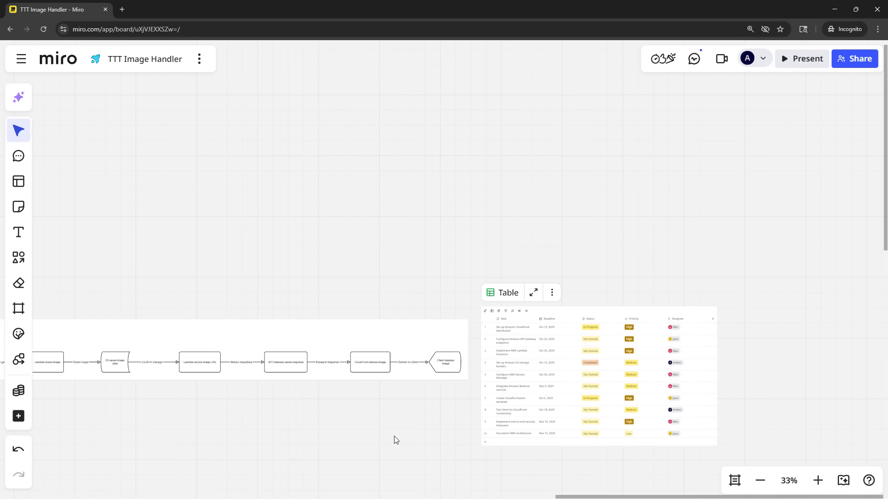
{"action": "left_click_drag", "start_coordinate": [392, 433], "coordinate": [522, 225]}
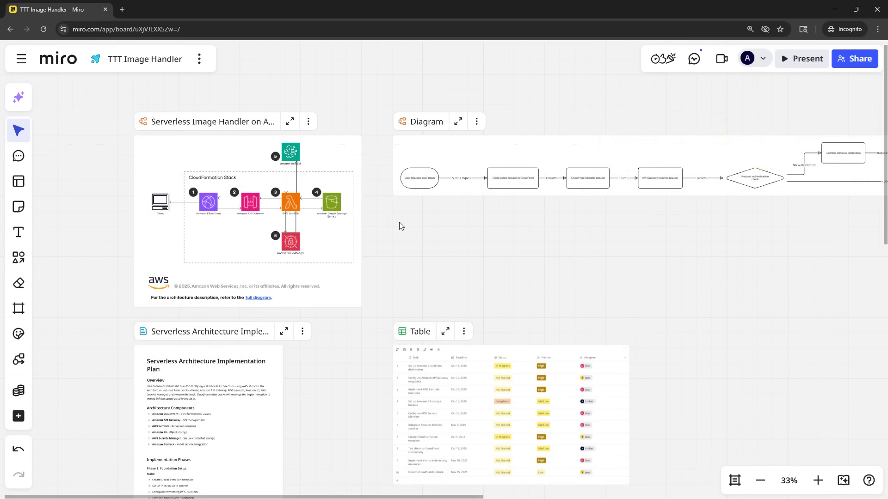
{"action": "left_click", "coordinate": [308, 122]}
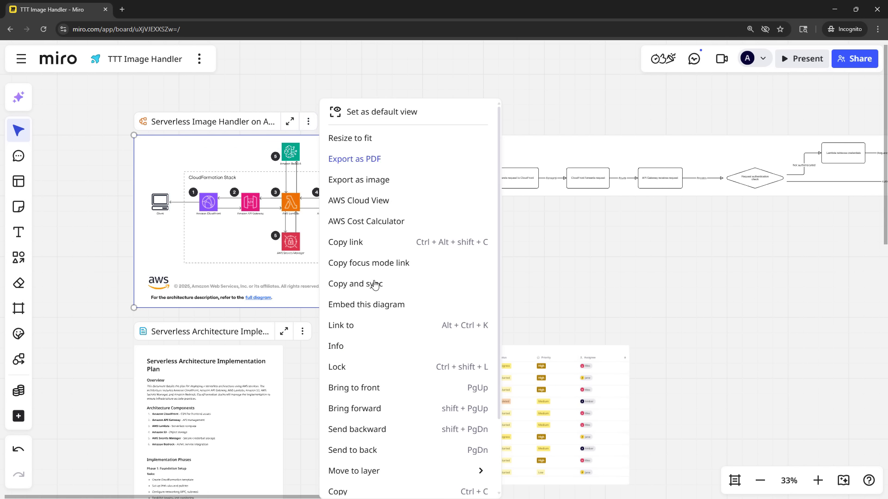
{"action": "mouse_move", "coordinate": [415, 477]}
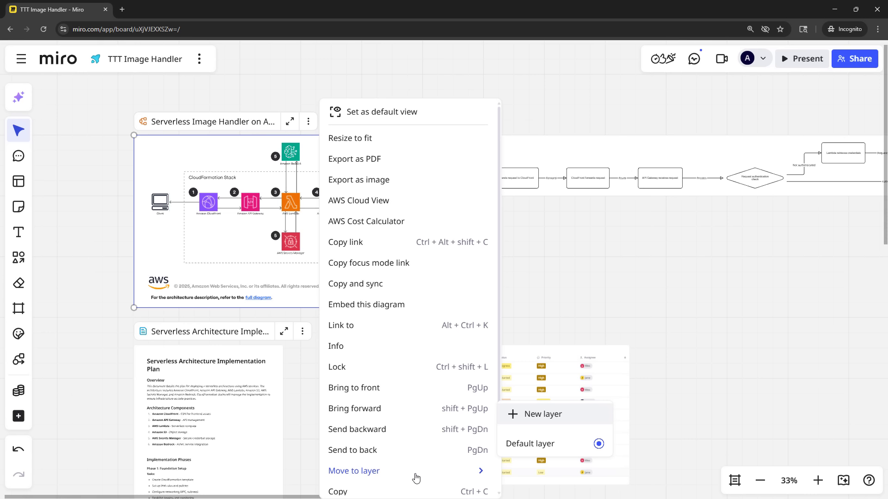
{"action": "left_click", "coordinate": [535, 414]}
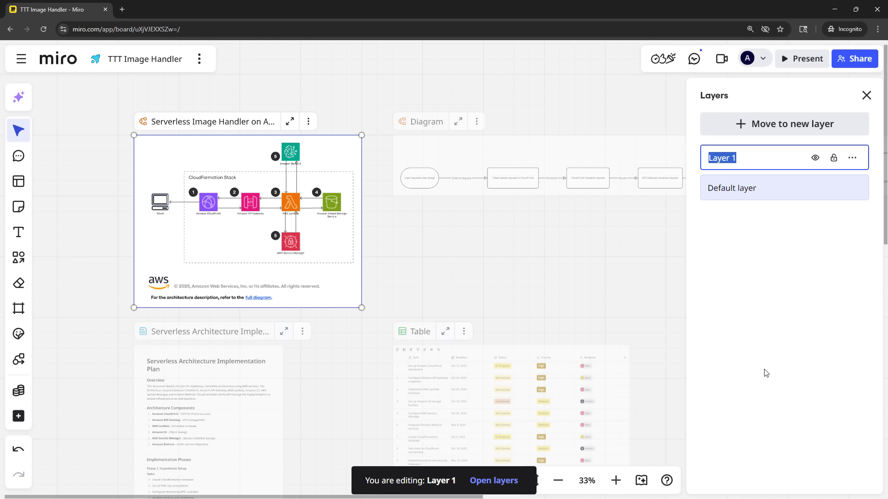
{"action": "type", "text": "Diagrams"}
Create a second layer named Project Management and move the architecture diagram back to the Diagrams layer
{"action": "left_click", "coordinate": [775, 125]}
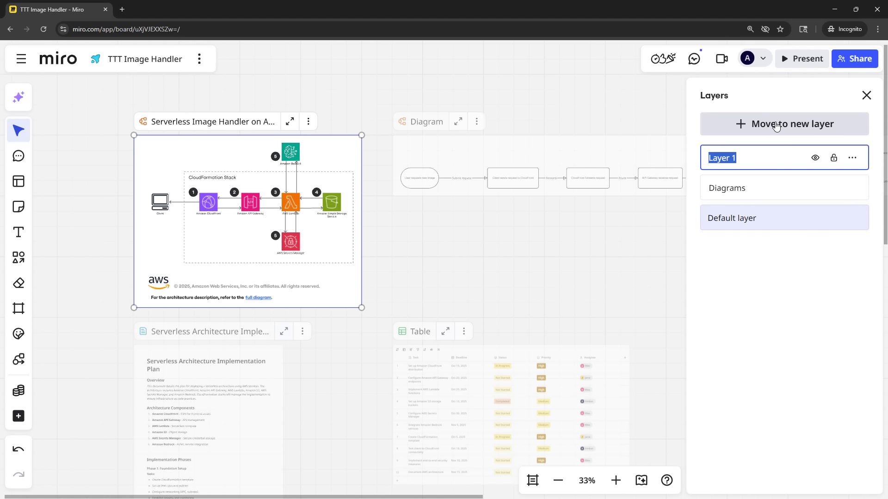
{"action": "type", "text": "Project Management"}
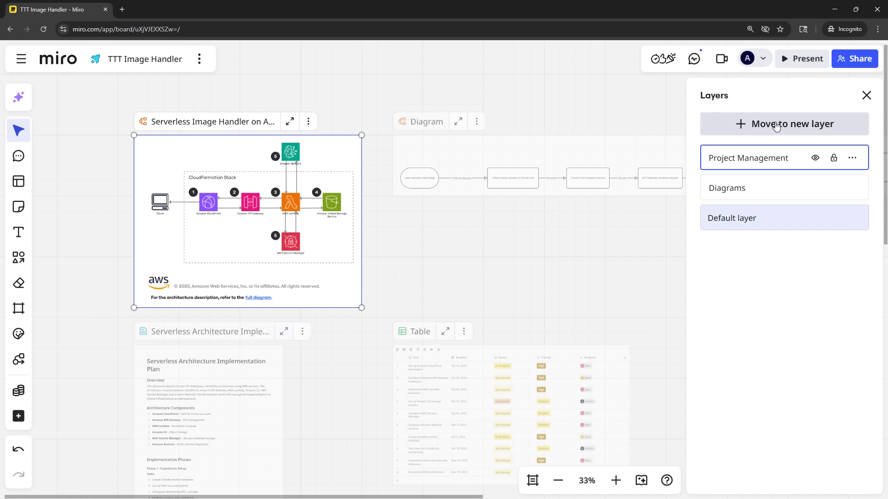
{"action": "left_click", "coordinate": [308, 121]}
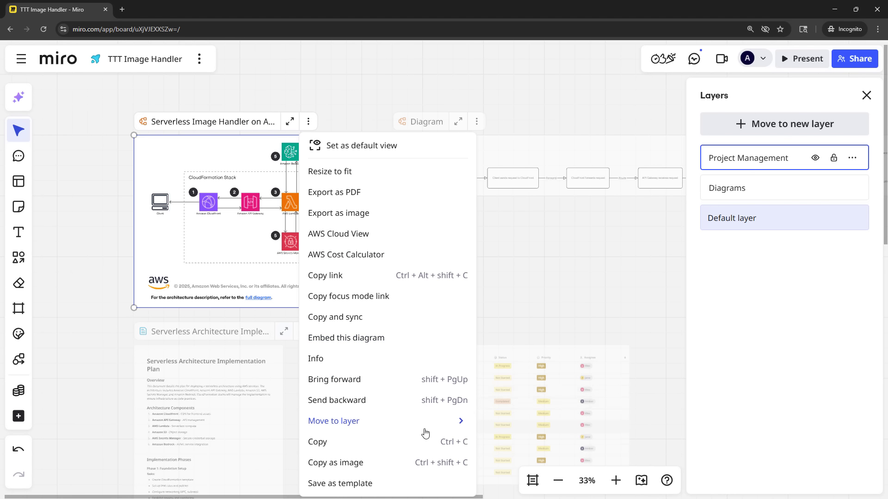
{"action": "mouse_move", "coordinate": [423, 422]}
{"action": "left_click", "coordinate": [578, 373]}
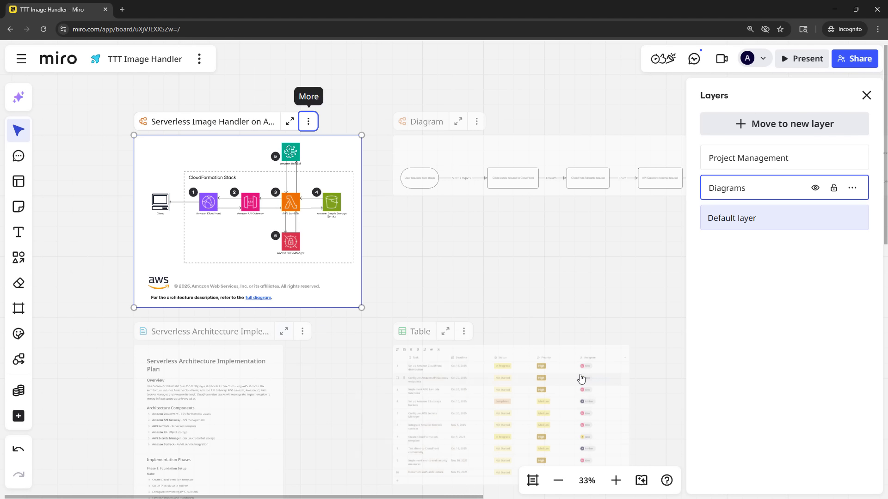
Move the Serverless Architecture Implementation Plan document and the flowchart diagram to the Diagrams layer
{"action": "left_click", "coordinate": [302, 333]}
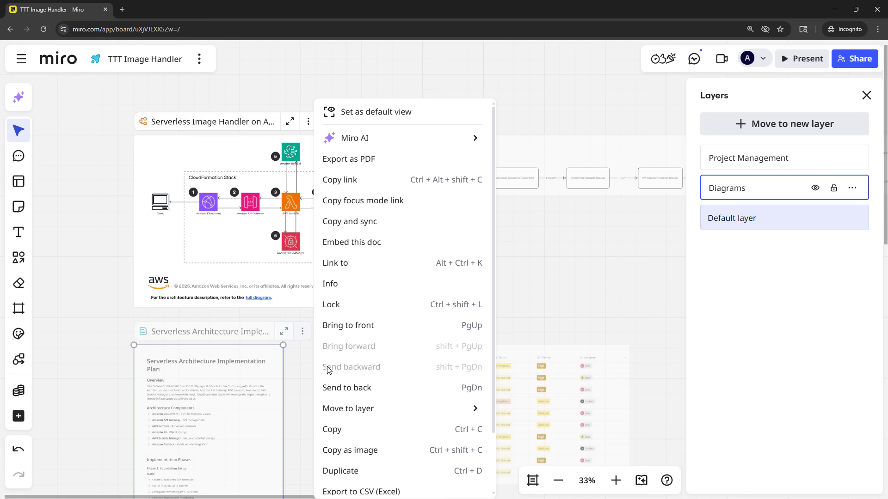
{"action": "mouse_move", "coordinate": [363, 409]}
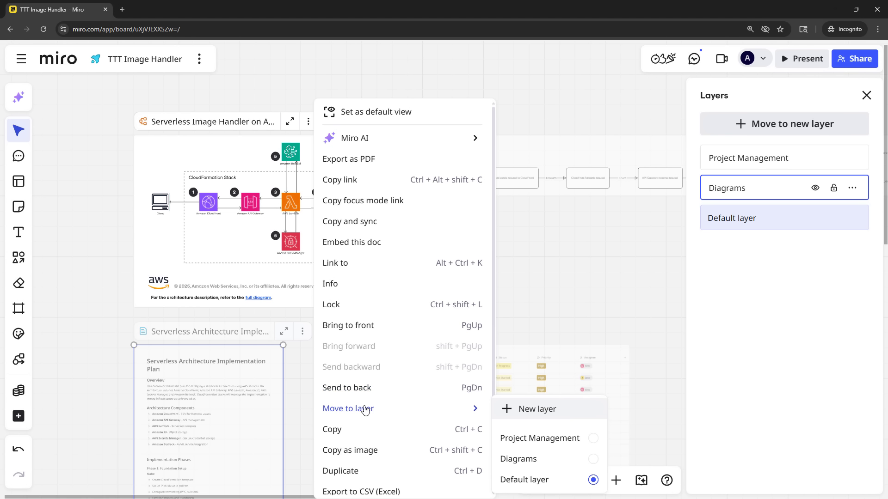
{"action": "left_click", "coordinate": [593, 439]}
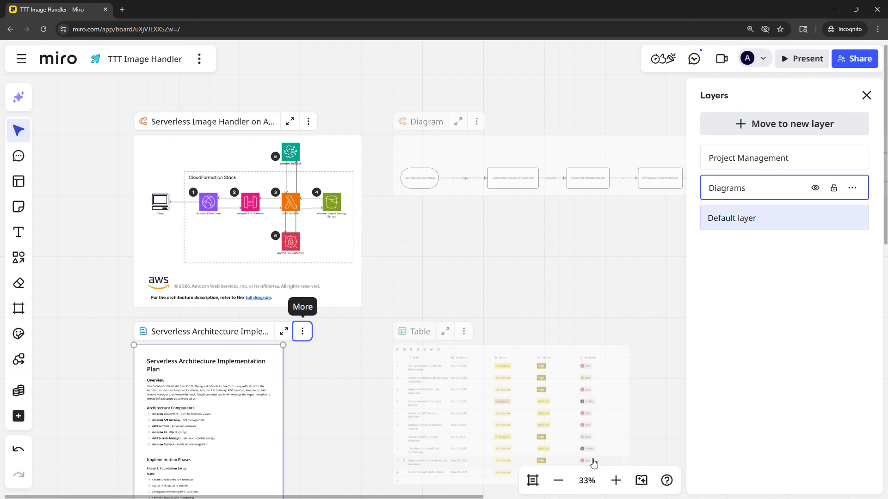
{"action": "left_click", "coordinate": [476, 122]}
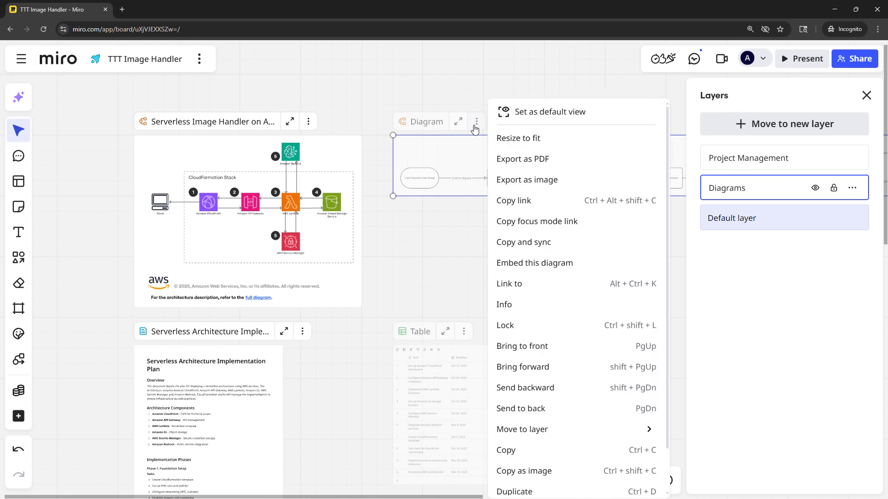
{"action": "left_click", "coordinate": [476, 122]}
{"action": "left_click", "coordinate": [476, 125]}
{"action": "mouse_move", "coordinate": [564, 430]}
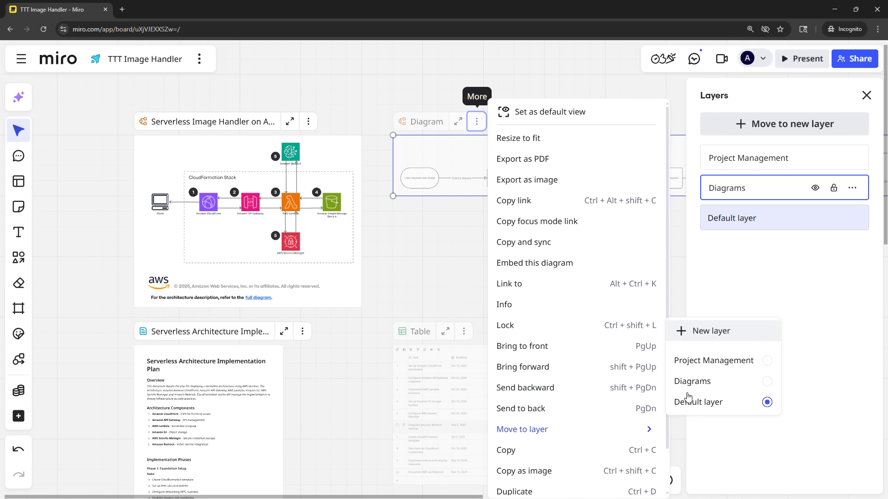
{"action": "left_click", "coordinate": [766, 382]}
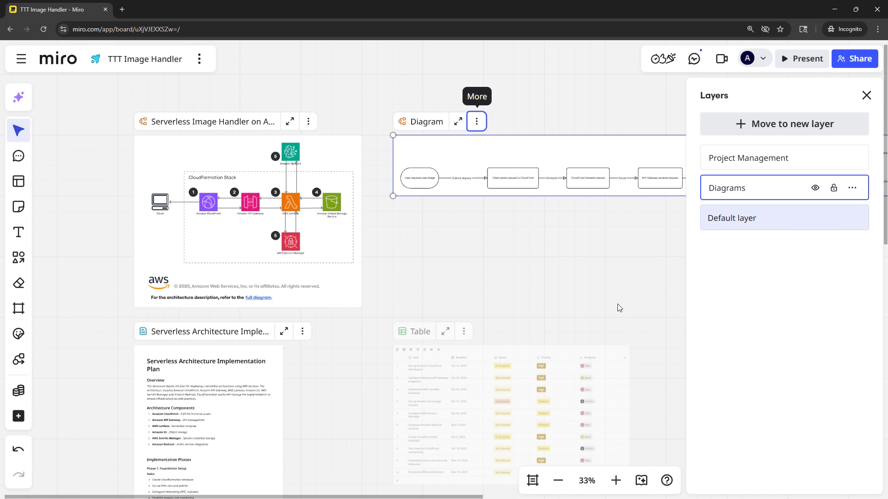
Move the project tracker table to the Project Management layer
{"action": "left_click", "coordinate": [464, 331]}
{"action": "mouse_move", "coordinate": [524, 346]}
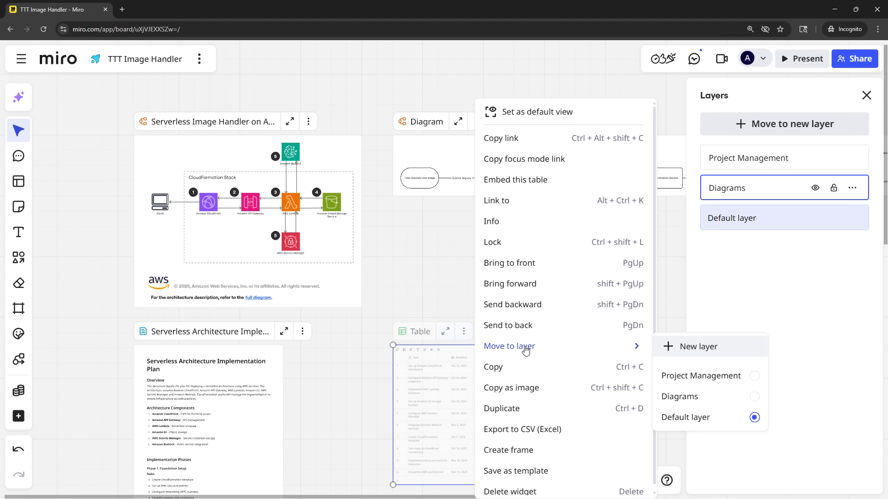
{"action": "left_click", "coordinate": [754, 376]}
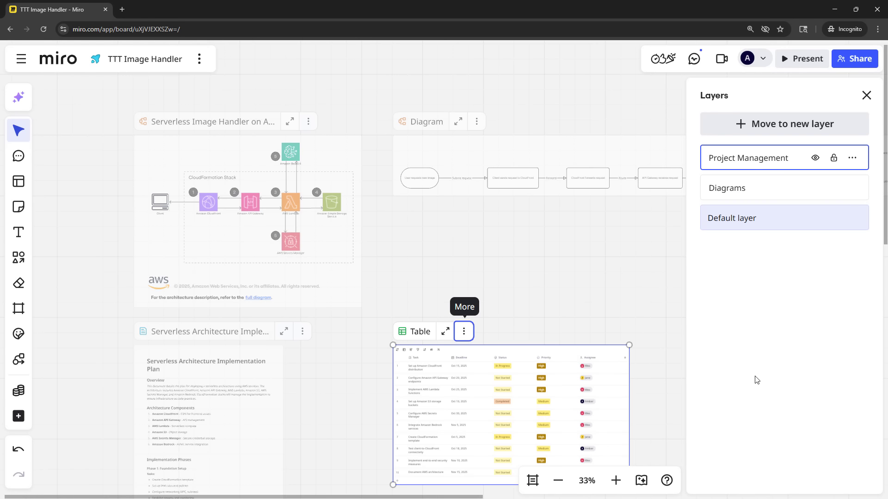
Hide and show the Project Management layer and the Diagrams layer in turn to check their contents, leaving Diagrams active for editing
{"action": "left_click", "coordinate": [815, 159]}
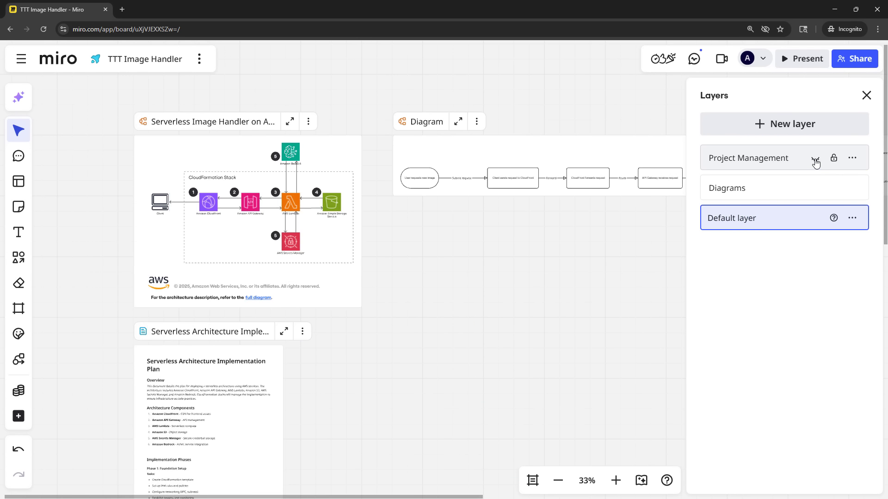
{"action": "left_click", "coordinate": [815, 158]}
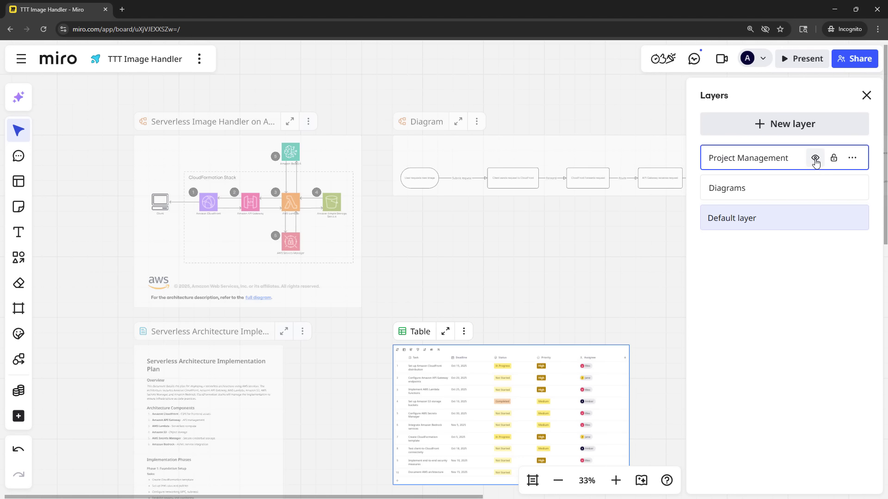
{"action": "left_click", "coordinate": [816, 189]}
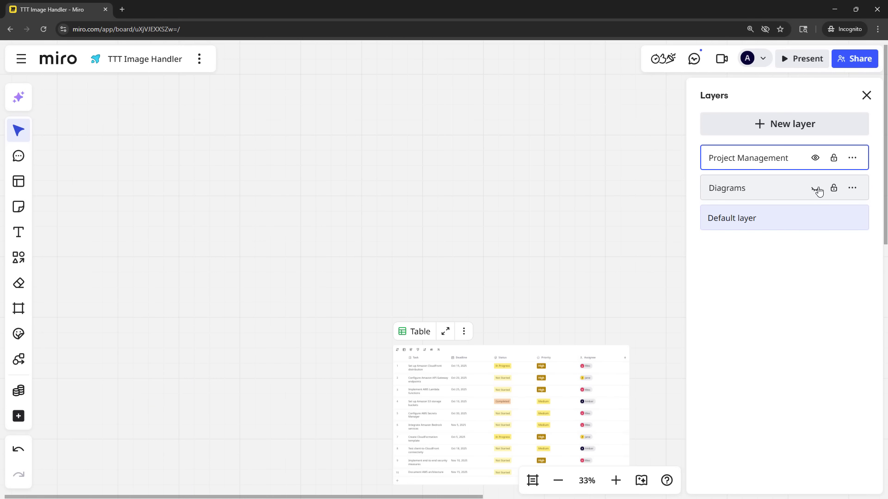
{"action": "left_click", "coordinate": [816, 189]}
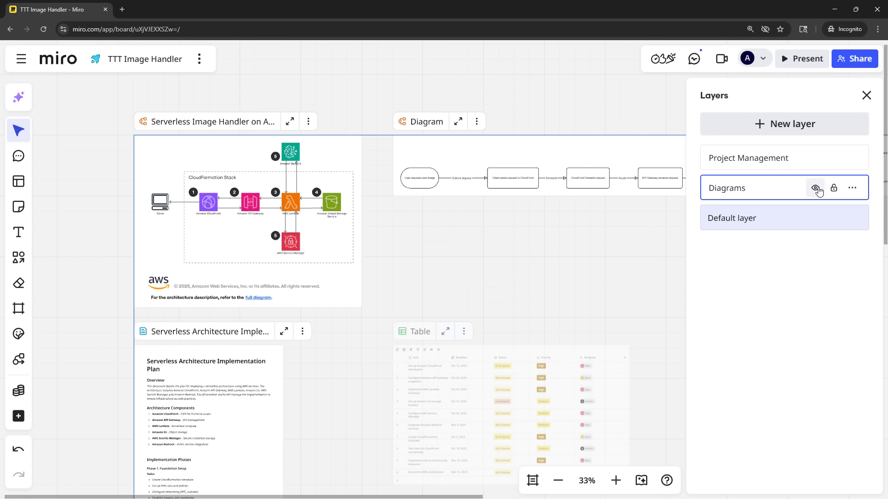
{"action": "left_click", "coordinate": [865, 95]}
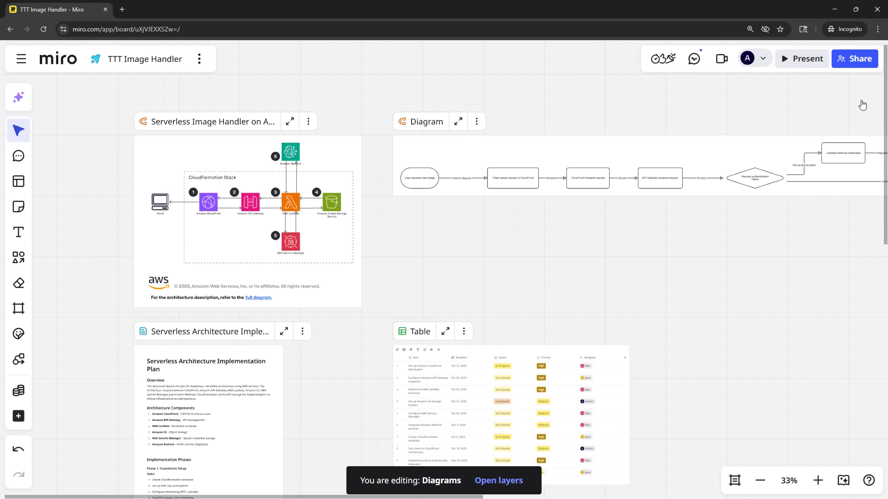
Add a yellow sticky note reading "Iterate on image with a new prompt?" above the flowchart's arrow between Amazon Bedrock generates image and Lambda stores image
{"action": "scroll", "coordinate": [466, 305], "scroll_direction": "up", "scroll_amount": 5}
{"action": "left_click_drag", "start_coordinate": [445, 282], "coordinate": [418, 417]}
{"action": "scroll", "coordinate": [419, 418], "scroll_direction": "up", "scroll_amount": 1}
{"action": "left_click_drag", "start_coordinate": [492, 359], "coordinate": [351, 360]}
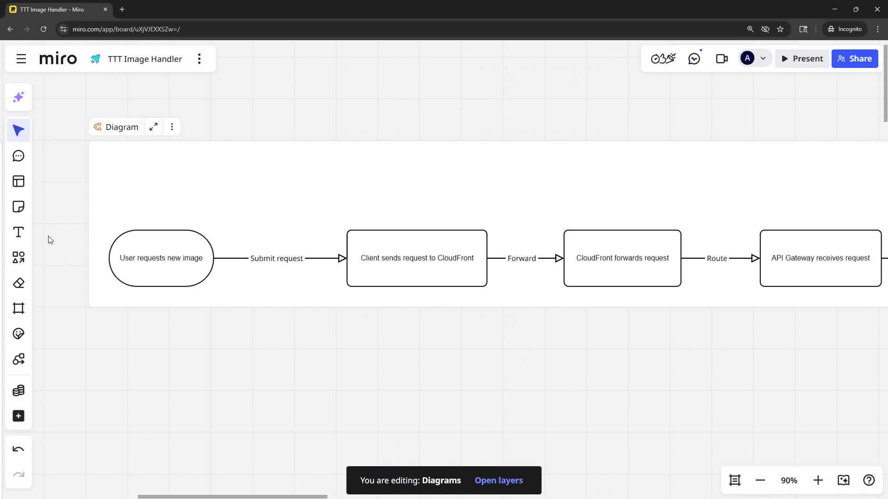
{"action": "left_click", "coordinate": [19, 208]}
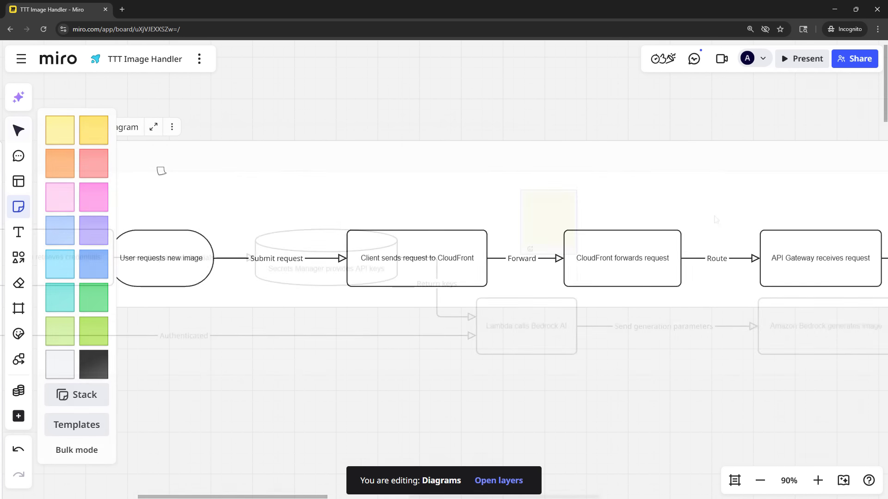
{"action": "left_click", "coordinate": [813, 217]}
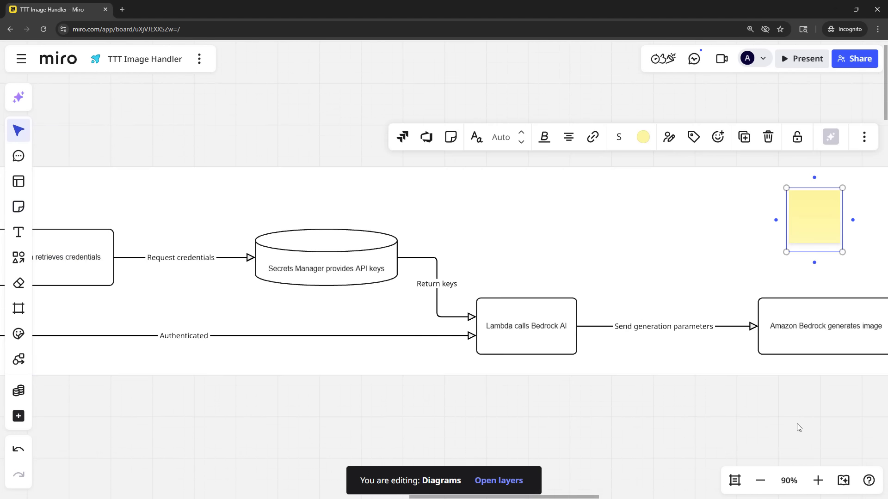
{"action": "left_click_drag", "start_coordinate": [797, 403], "coordinate": [280, 425]}
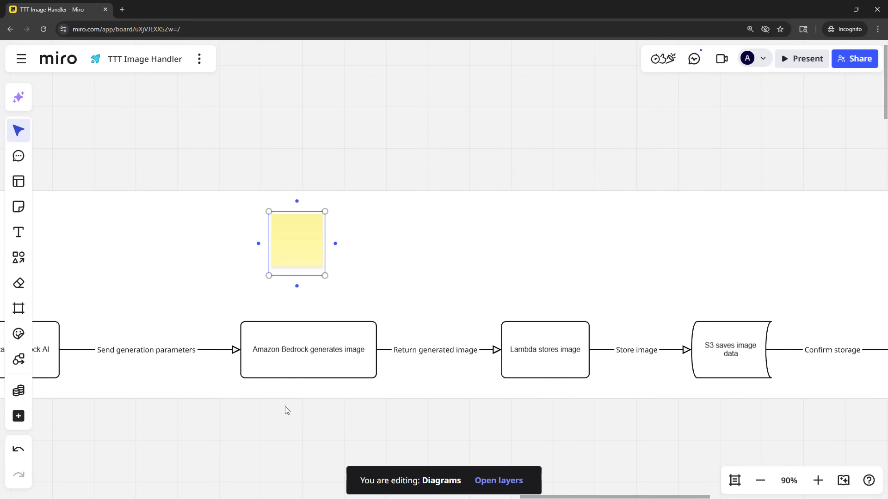
{"action": "left_click_drag", "start_coordinate": [299, 248], "coordinate": [451, 266]}
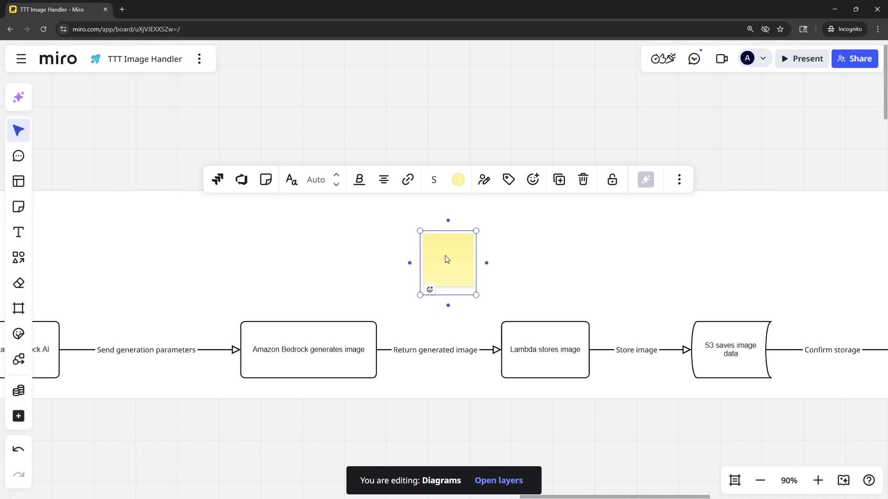
{"action": "double_click", "coordinate": [437, 255]}
{"action": "type", "text": "Iterate on image with a new prompt?"}
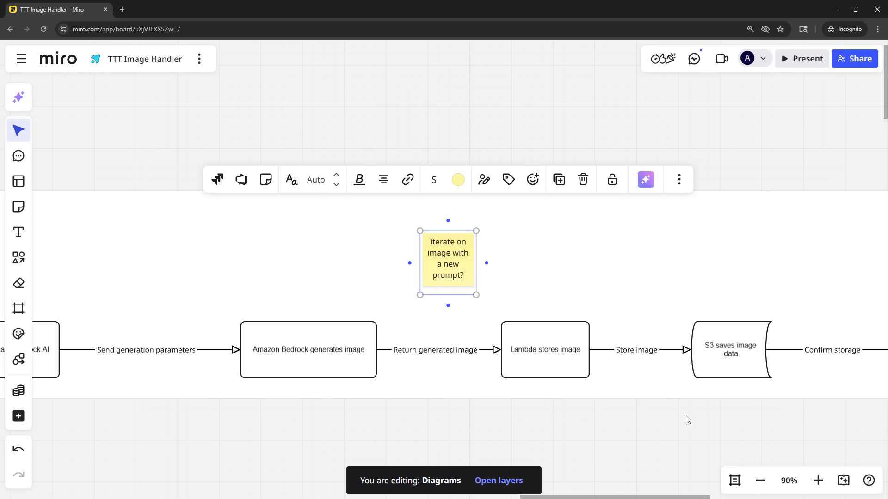
Add a sticky note reading "Use the central logging system for this?" above the Client displays image shape at the flowchart's end
{"action": "left_click_drag", "start_coordinate": [773, 416], "coordinate": [377, 418]}
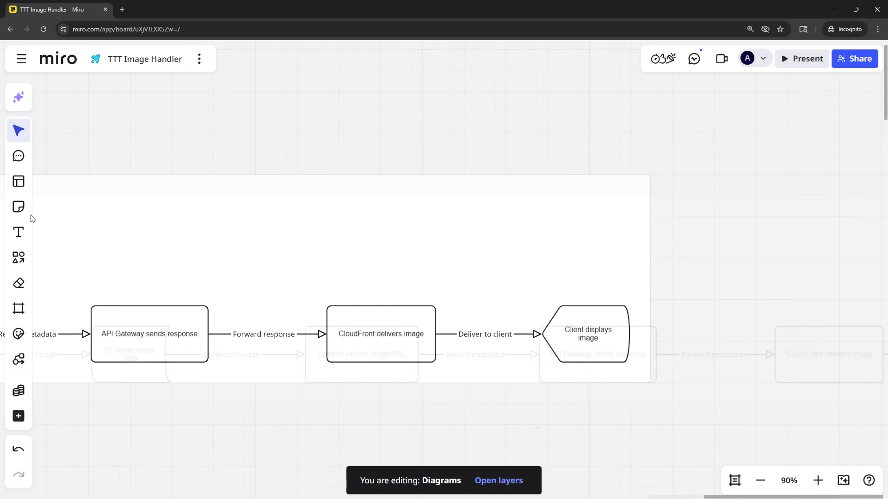
{"action": "left_click", "coordinate": [19, 206]}
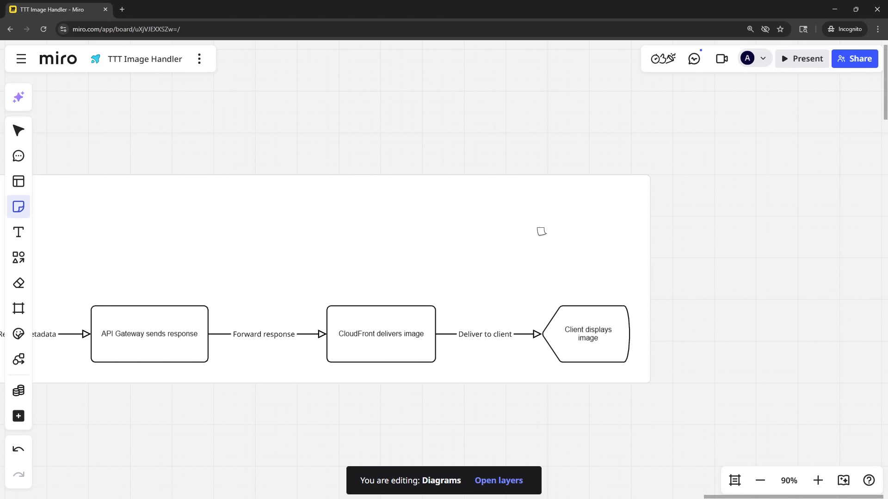
{"action": "left_click", "coordinate": [542, 231]}
{"action": "type", "text": "Use the central logging system for this?"}
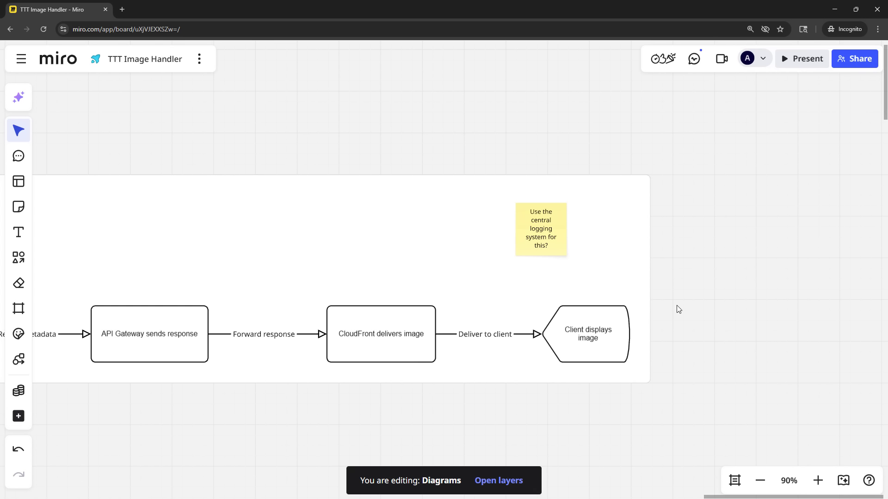
Post a comment at the flowchart's start mentioning two teammates, with "Please review diagram and stickies and let me know your thoughts."
{"action": "scroll", "coordinate": [622, 307], "scroll_direction": "down", "scroll_amount": 10}
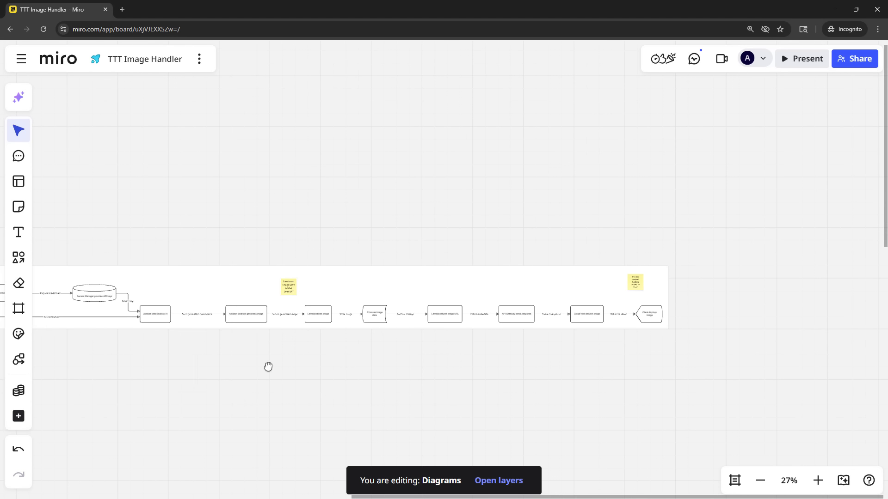
{"action": "left_click_drag", "start_coordinate": [198, 384], "coordinate": [600, 353]}
{"action": "left_click_drag", "start_coordinate": [186, 356], "coordinate": [432, 393]}
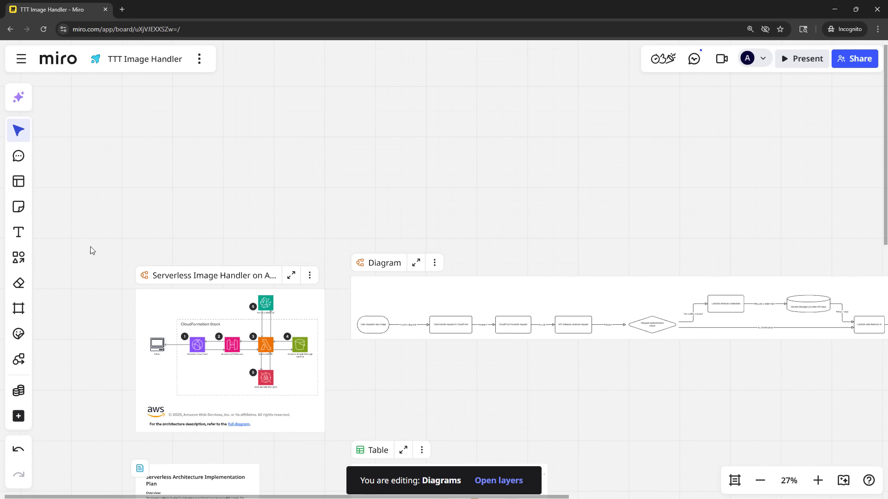
{"action": "left_click", "coordinate": [18, 157]}
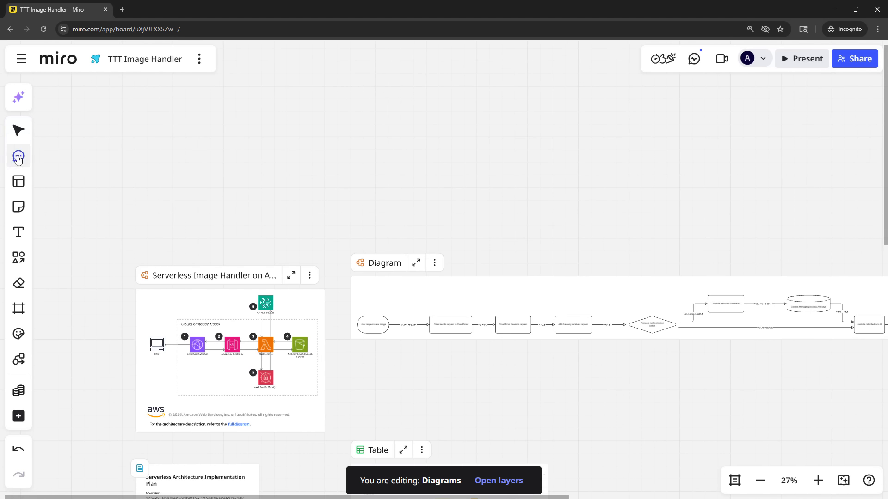
{"action": "left_click", "coordinate": [374, 295]}
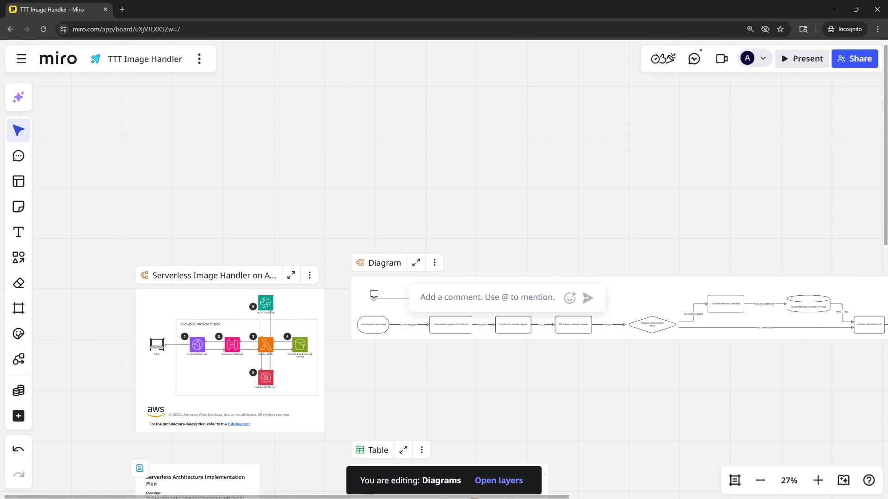
{"action": "type", "text": "@Wes and @Jane "}
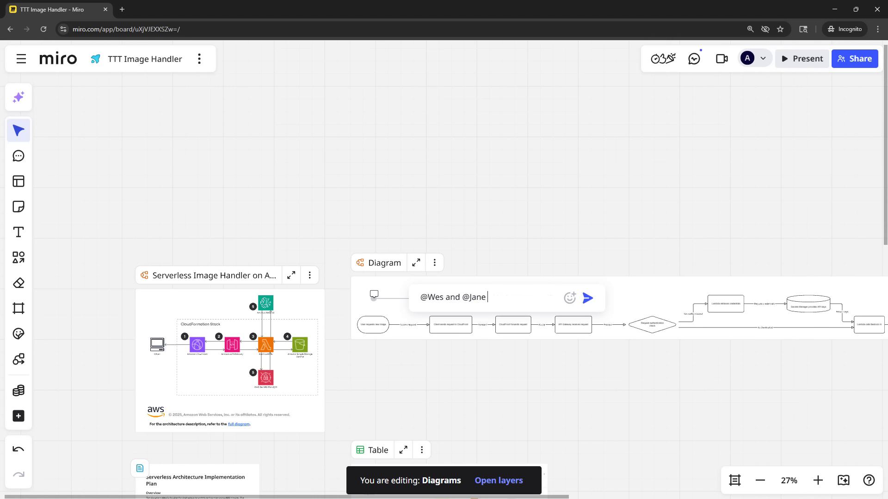
{"action": "type", "text": "- Please review diagram and stickies and let me know your thoughts."}
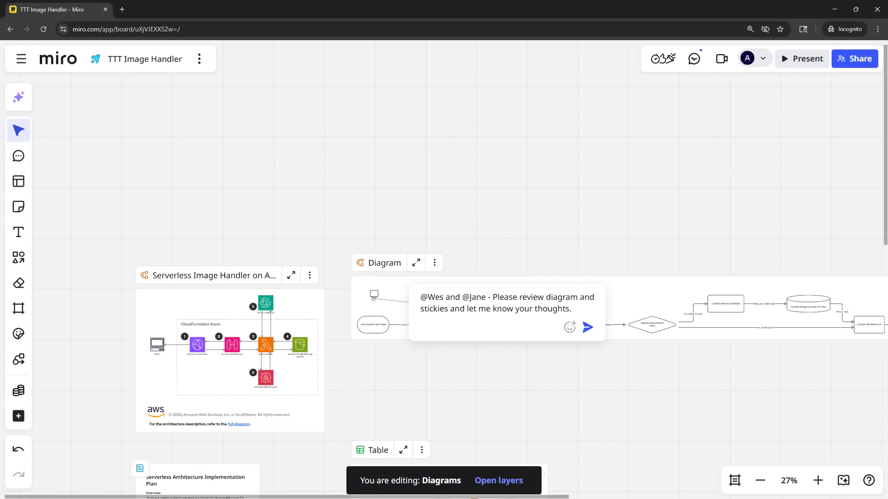
{"action": "left_click", "coordinate": [588, 327]}
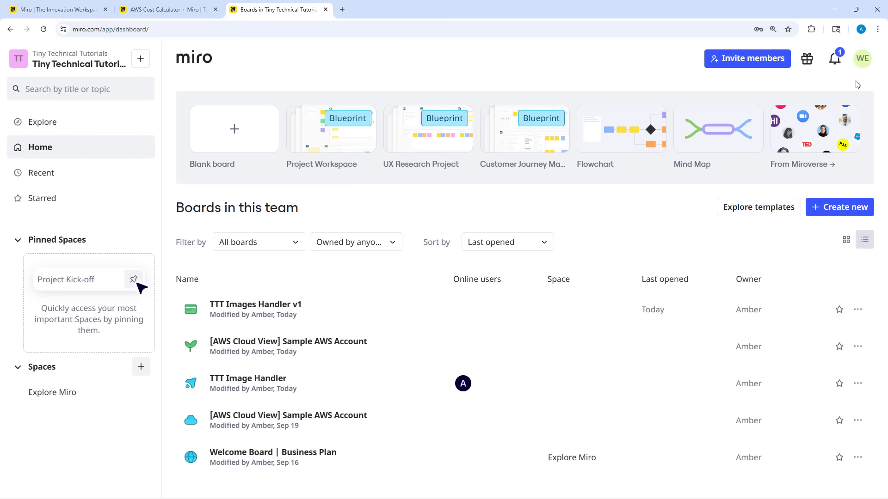
From the mentioned teammate's account, go to the TTT Image Handler review comment through its unread notification
{"action": "left_click", "coordinate": [835, 59]}
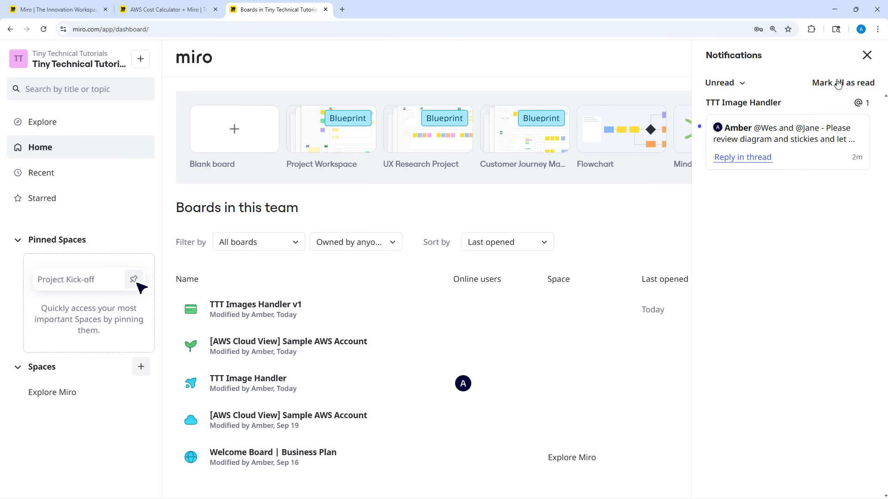
{"action": "left_click", "coordinate": [858, 130]}
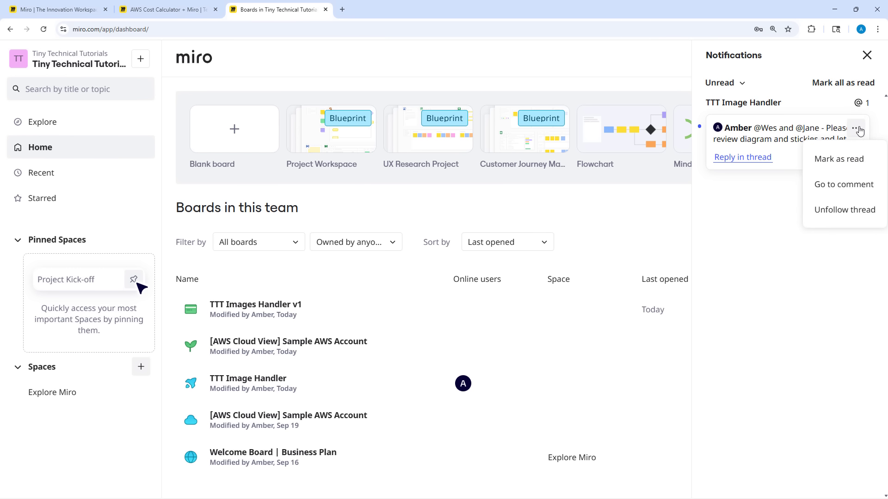
{"action": "left_click", "coordinate": [843, 184]}
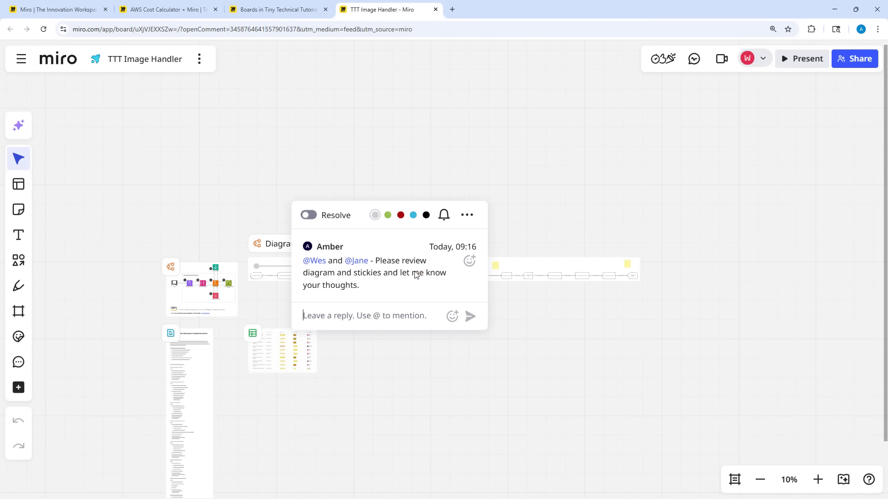
Reply to the review comment on the diagram, mentioning its author, with "Looks good to me!"
{"action": "scroll", "coordinate": [275, 301], "scroll_direction": "up", "scroll_amount": 8}
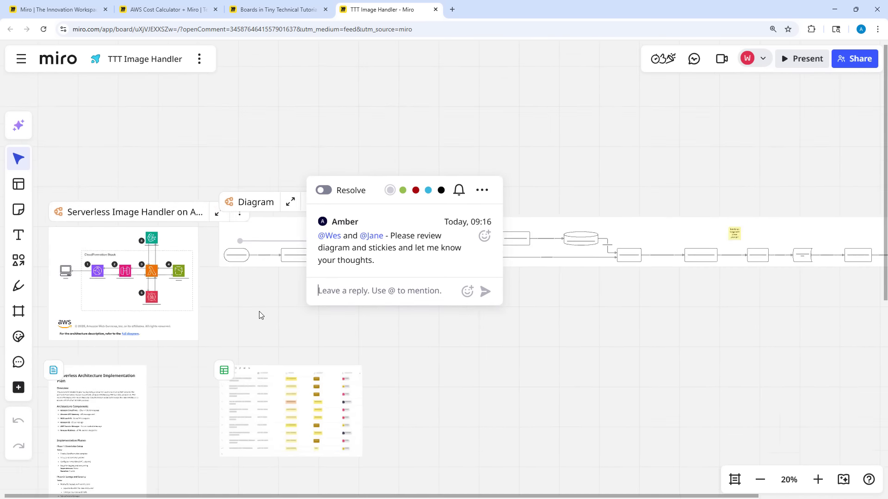
{"action": "scroll", "coordinate": [260, 315], "scroll_direction": "up", "scroll_amount": 1}
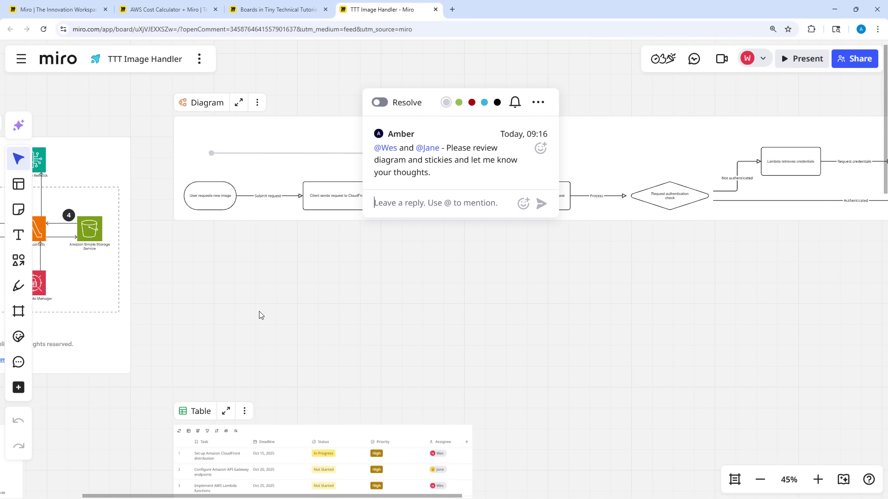
{"action": "left_click", "coordinate": [377, 205]}
{"action": "type", "text": "@Amber - Looks good to me!"}
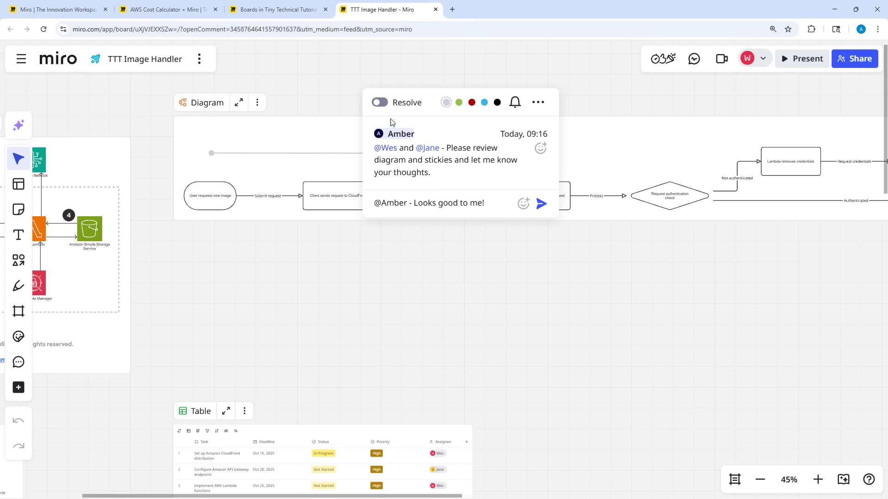
{"action": "left_click", "coordinate": [541, 204]}
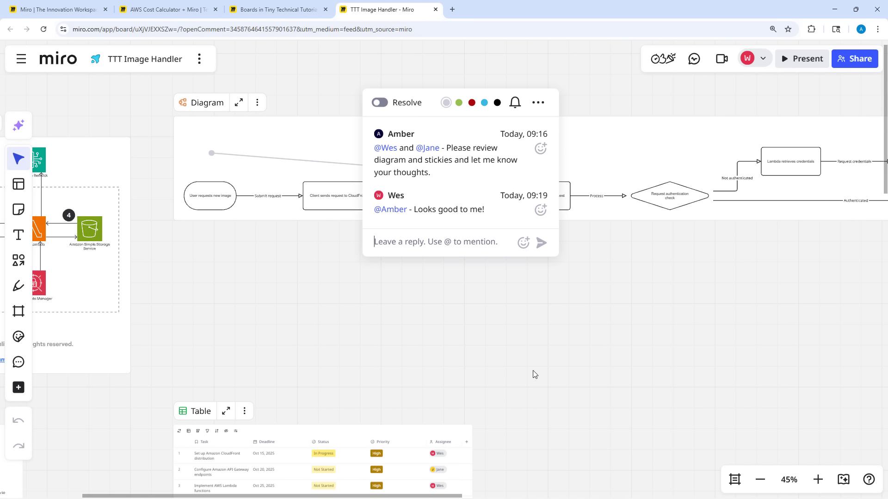
Set the status of the "Set up Amazon CloudFront distribution" task in the project table to Completed
{"action": "left_click_drag", "start_coordinate": [517, 366], "coordinate": [569, 101]}
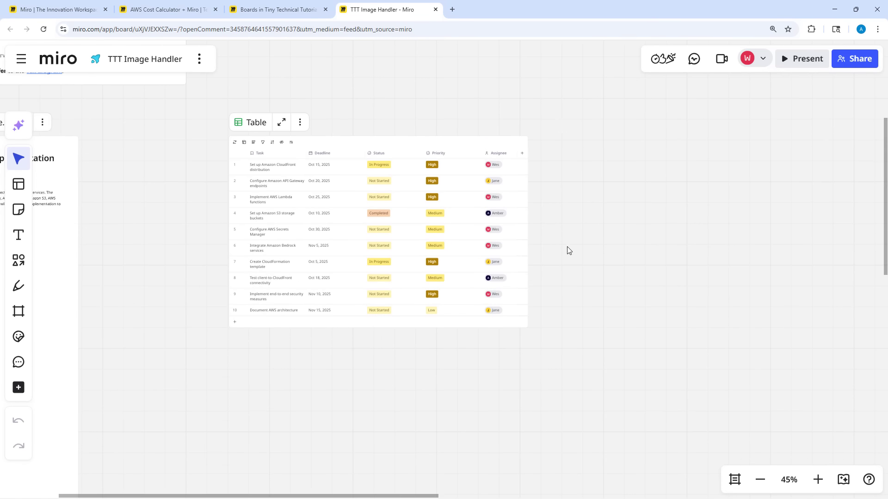
{"action": "scroll", "coordinate": [569, 250], "scroll_direction": "up", "scroll_amount": 5}
{"action": "left_click_drag", "start_coordinate": [529, 231], "coordinate": [694, 288]}
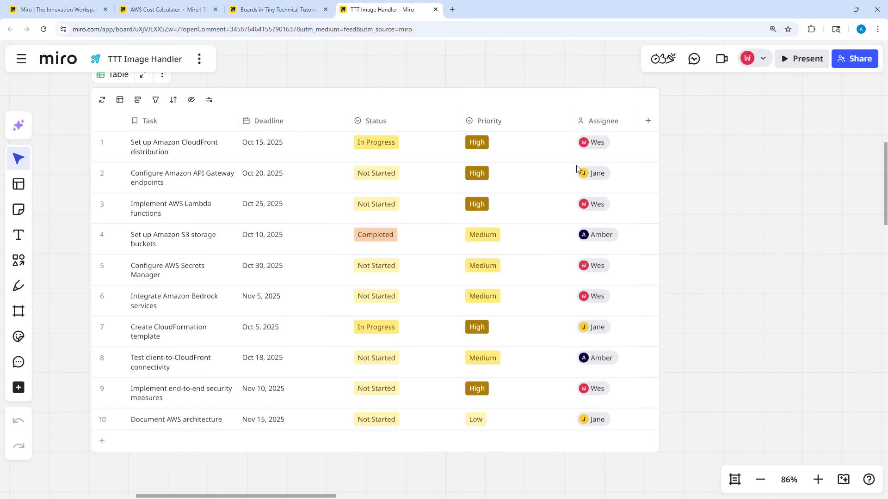
{"action": "left_click", "coordinate": [376, 143]}
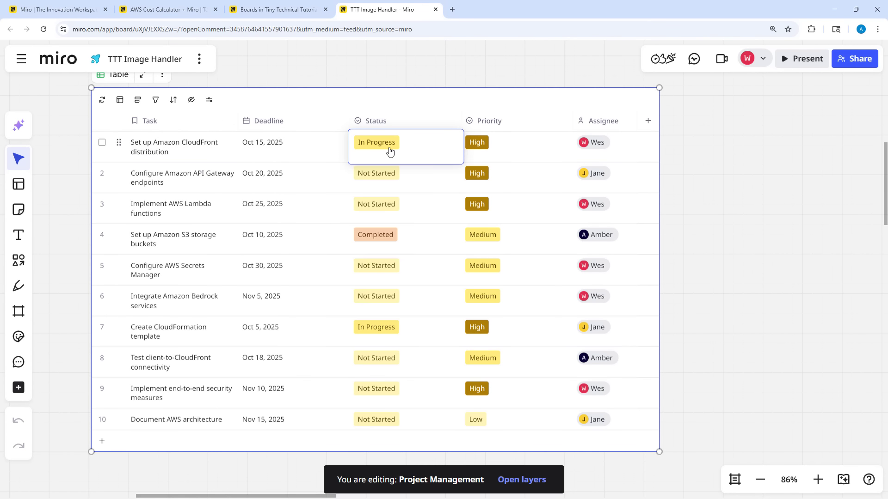
{"action": "left_click", "coordinate": [389, 149]}
{"action": "left_click", "coordinate": [402, 271]}
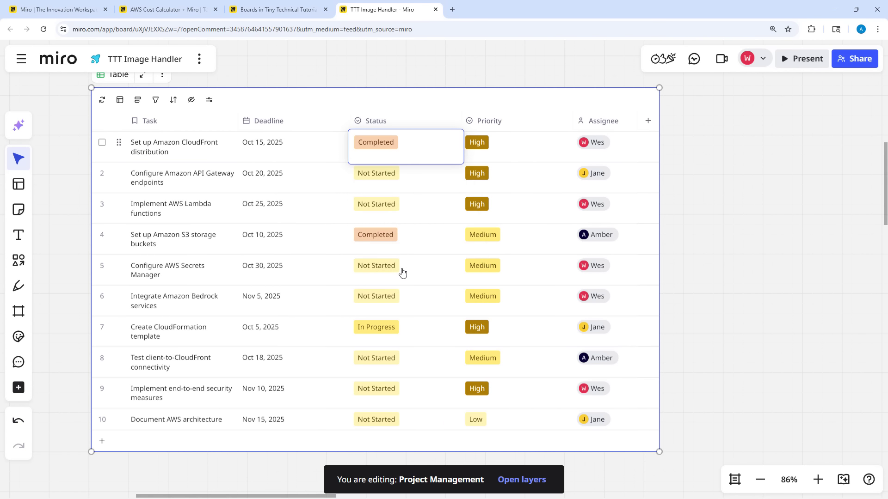
Set the status of the "Implement AWS Lambda functions" task to In Progress and deselect the table
{"action": "left_click", "coordinate": [380, 208]}
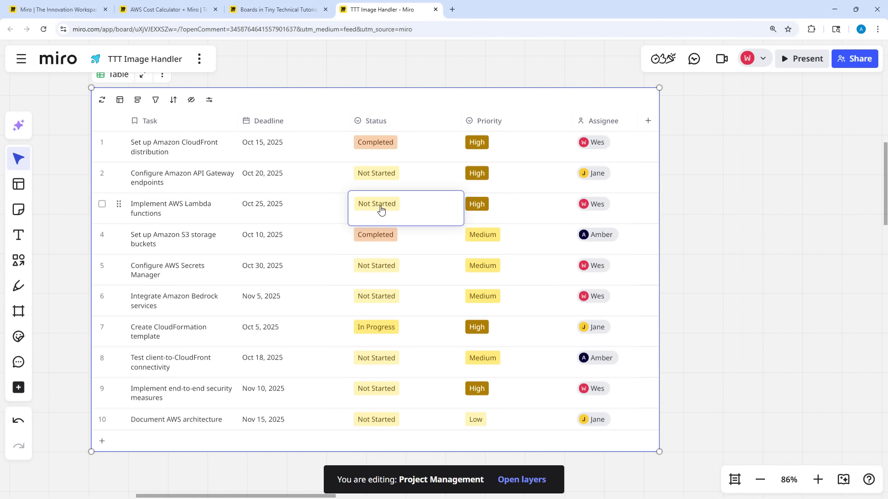
{"action": "left_click", "coordinate": [381, 210]}
{"action": "left_click", "coordinate": [395, 287]}
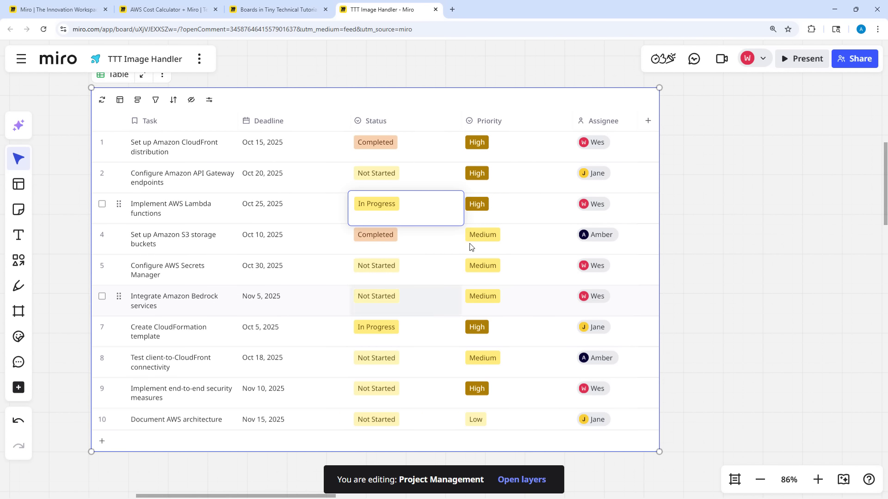
{"action": "left_click", "coordinate": [690, 353]}
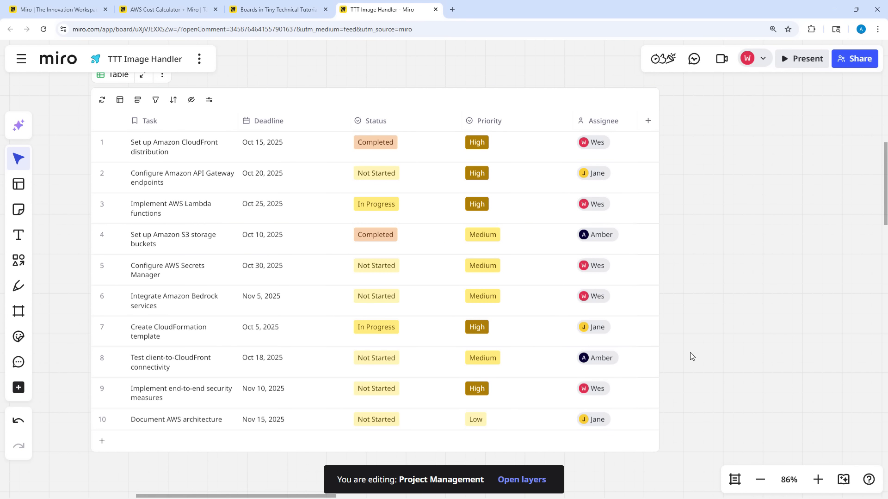